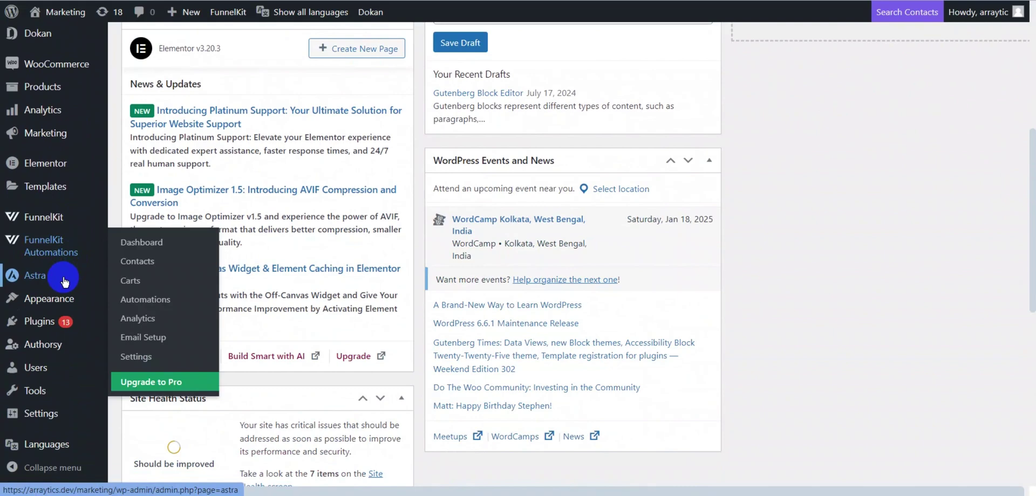
# Open the page for adding new plugins and search the plugin directory for Eventin.
pyautogui.moveTo(80, 326)
pyautogui.click(130, 341)
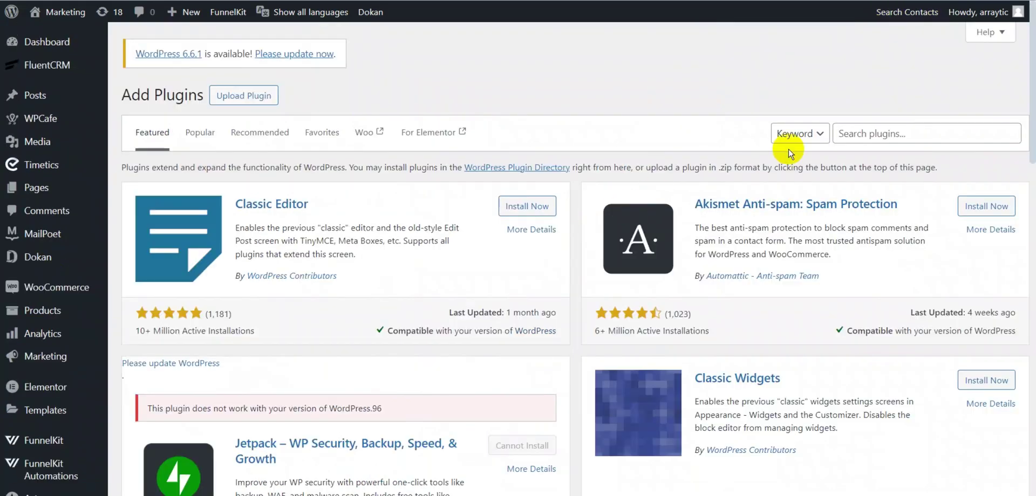
pyautogui.click(859, 135)
pyautogui.write('Eventin')
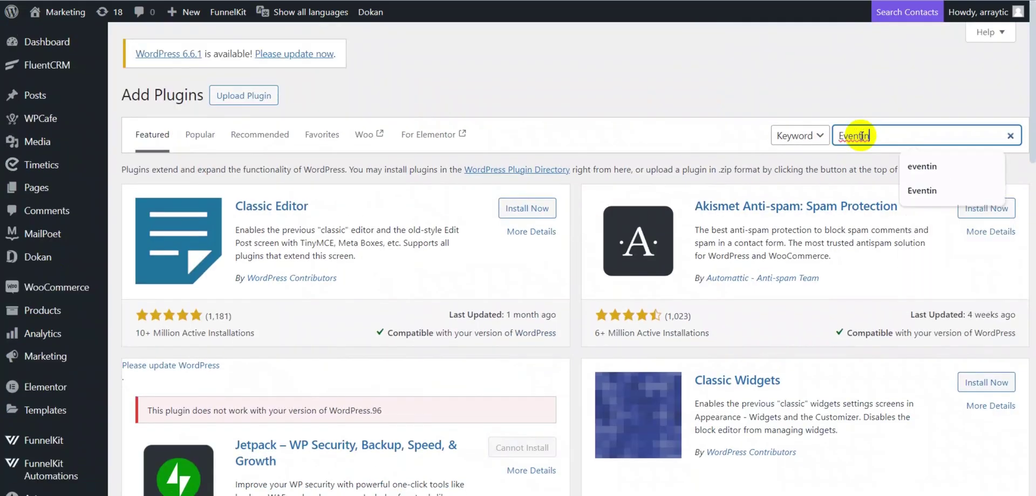
pyautogui.press('Return')
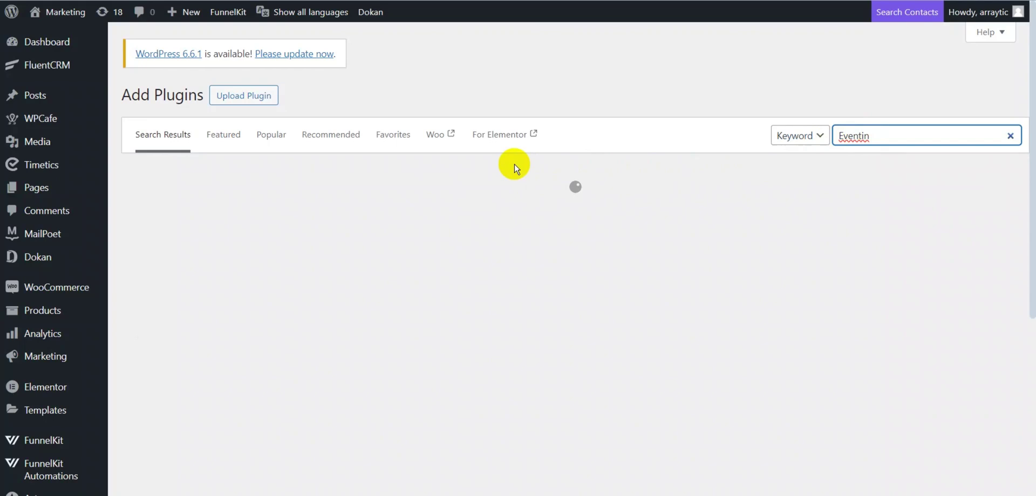
# Open the plugin ZIP upload form and start choosing a file for it.
pyautogui.click(244, 96)
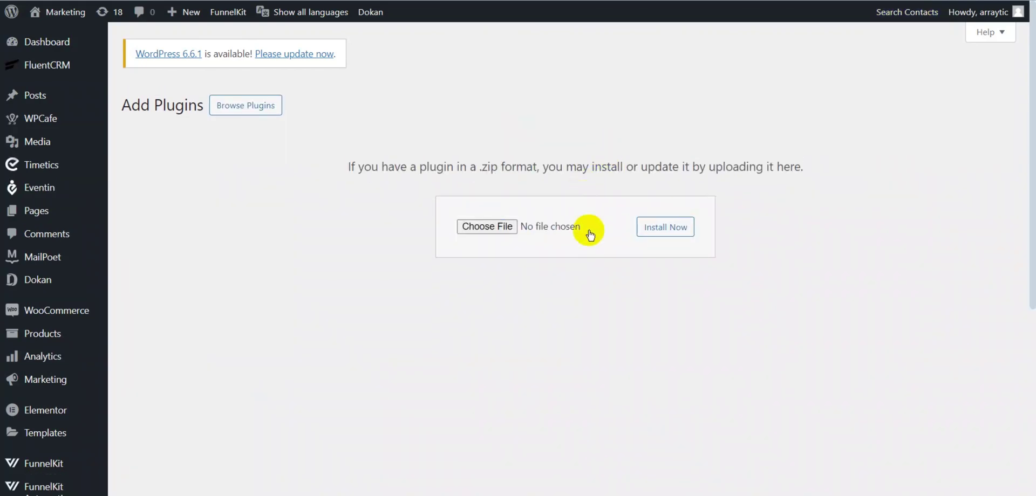
pyautogui.click(487, 227)
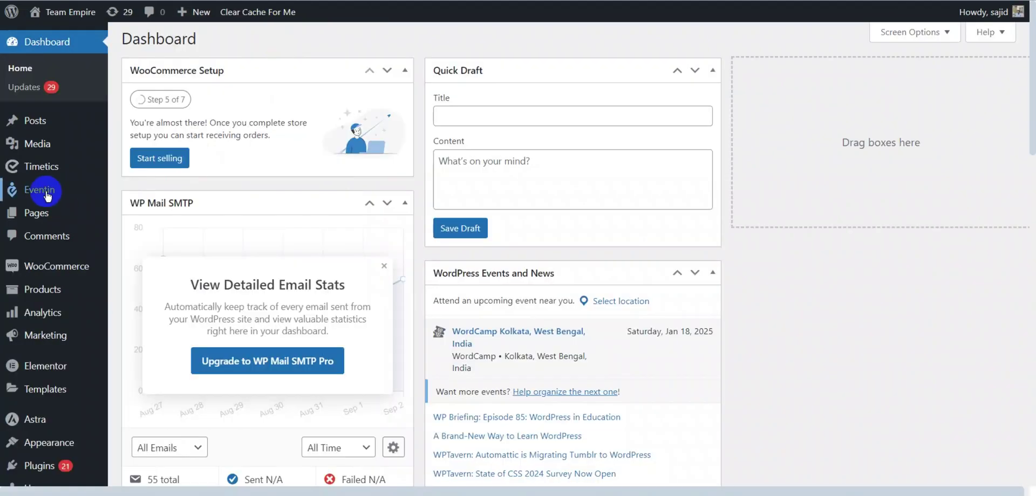
# On Eventin's license page, fill in the name, e-mail and license key, and activate the license.
pyautogui.moveTo(32, 190)
pyautogui.click(146, 346)
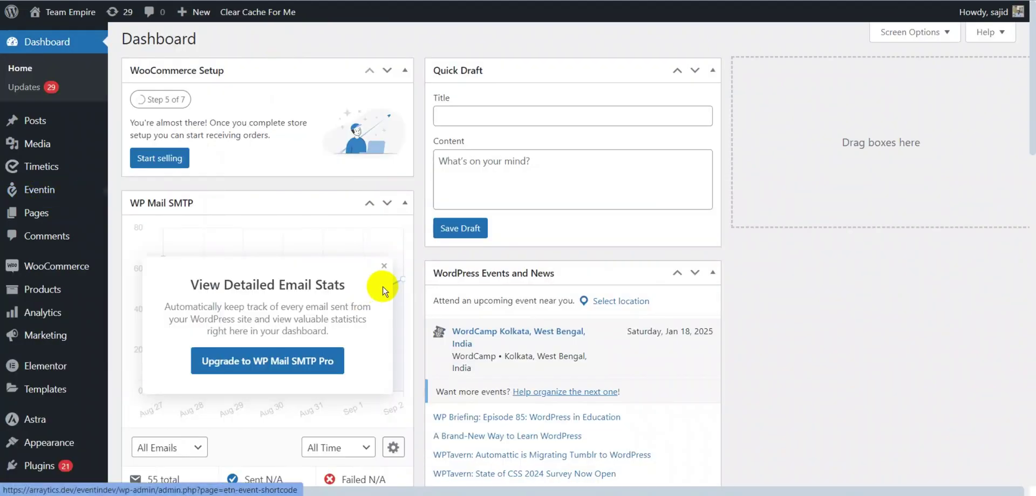
pyautogui.scroll(-3, 381, 286)
pyautogui.scroll(1, 310, 236)
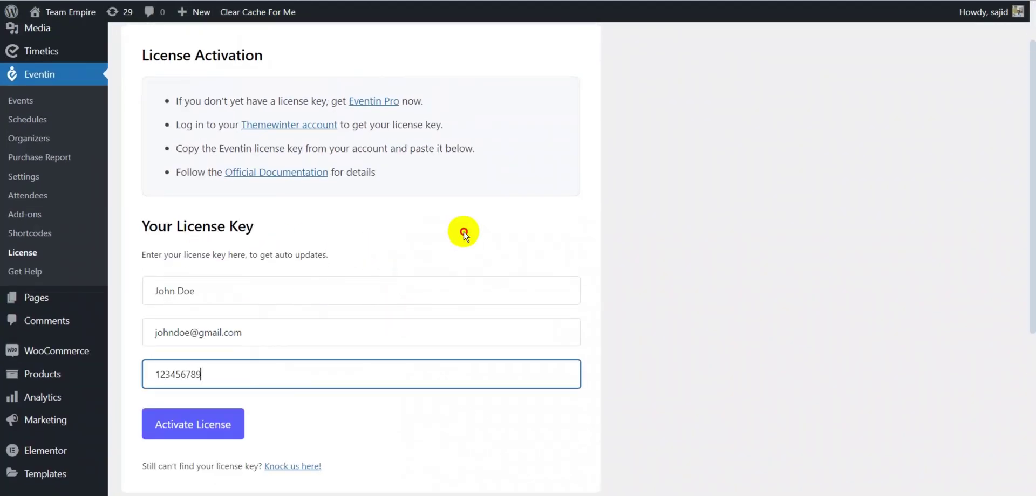
pyautogui.click(464, 234)
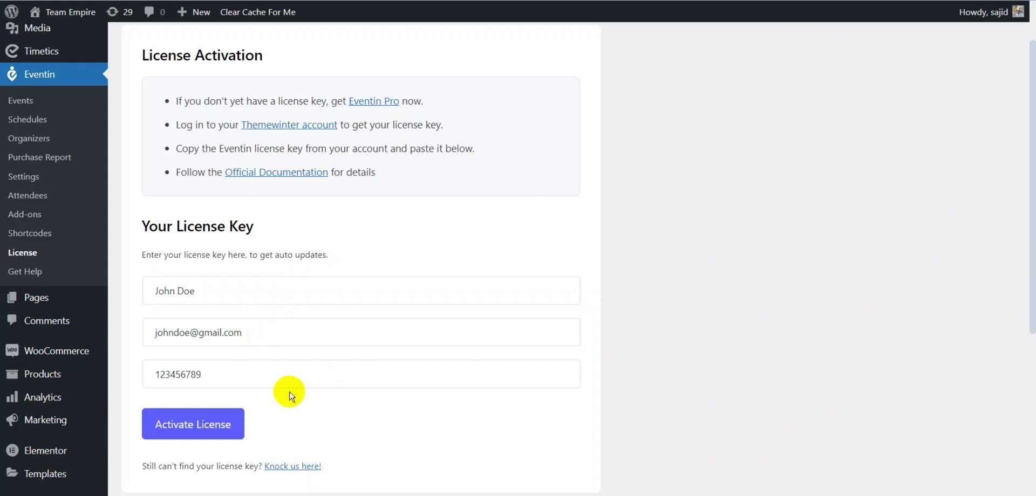
pyautogui.click(240, 424)
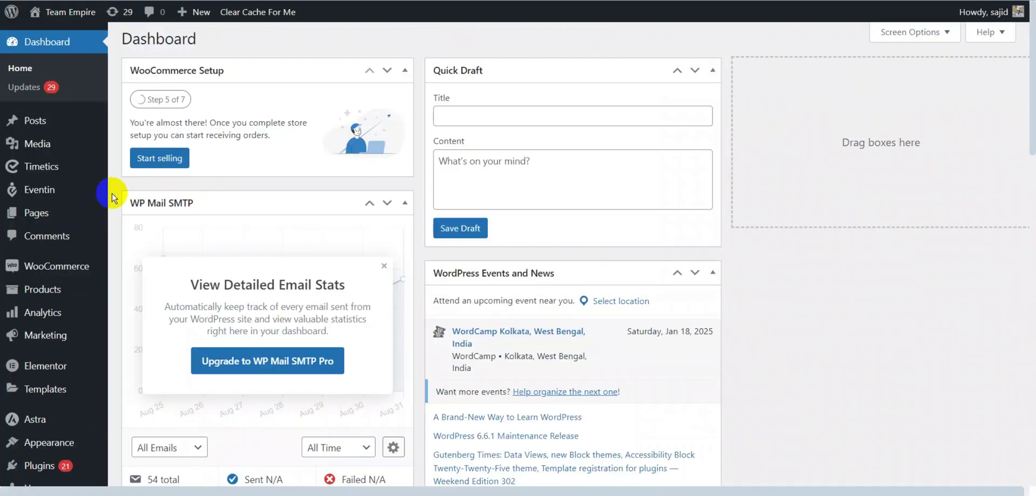
# Enable WooCommerce payments in the Eventin payment settings.
pyautogui.moveTo(78, 200)
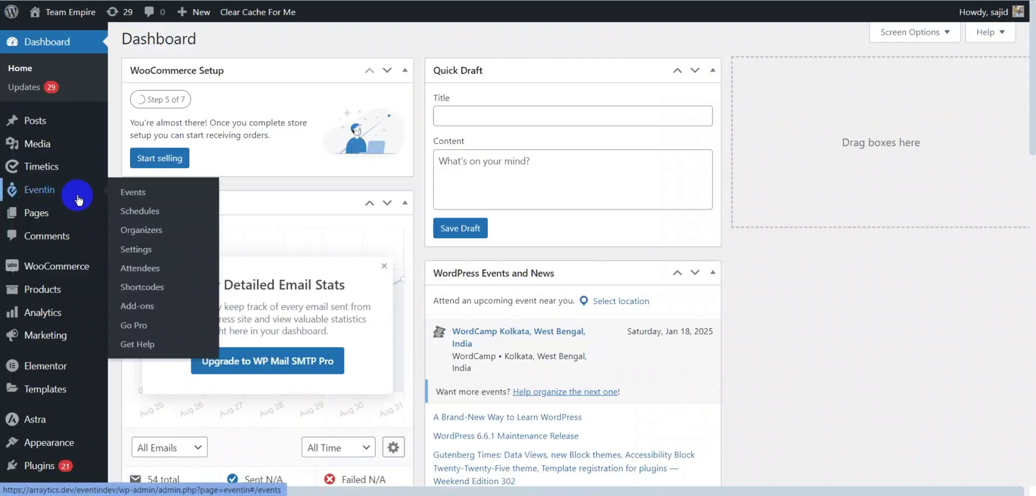
pyautogui.click(138, 251)
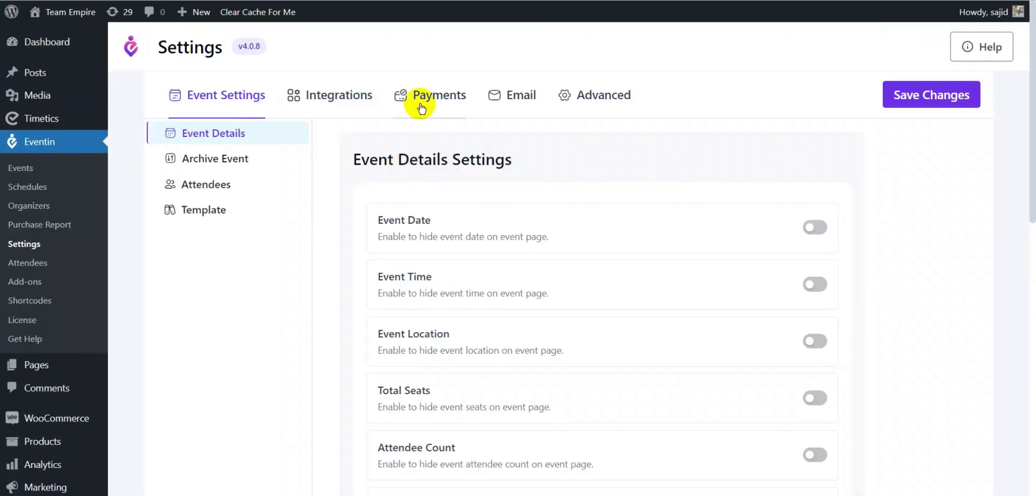
pyautogui.click(444, 102)
pyautogui.click(828, 207)
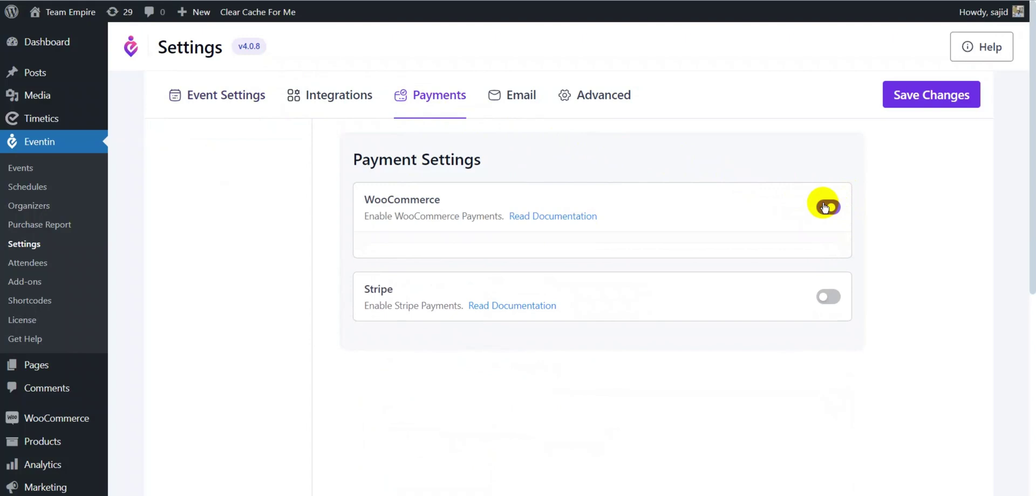
pyautogui.click(826, 205)
# Enable attendees registration in Eventin's event settings and save the changes.
pyautogui.click(231, 91)
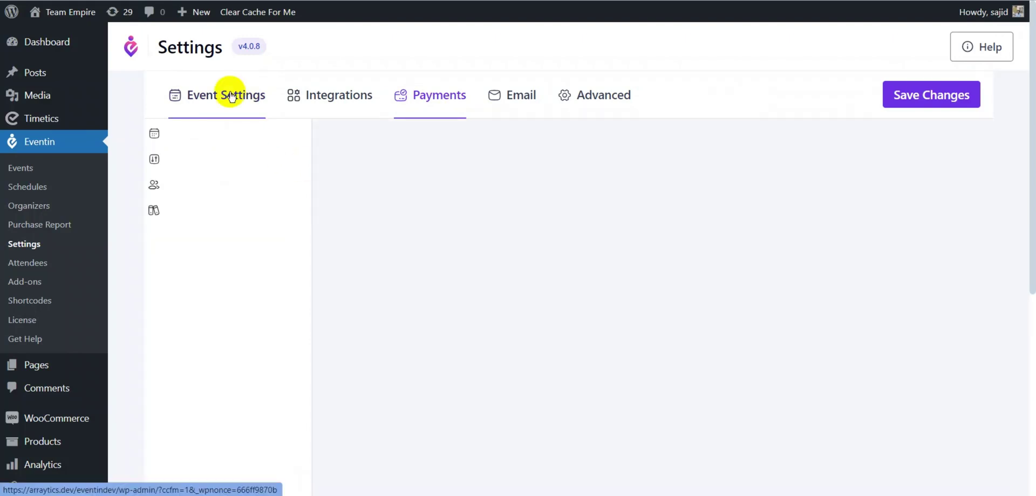
pyautogui.click(212, 183)
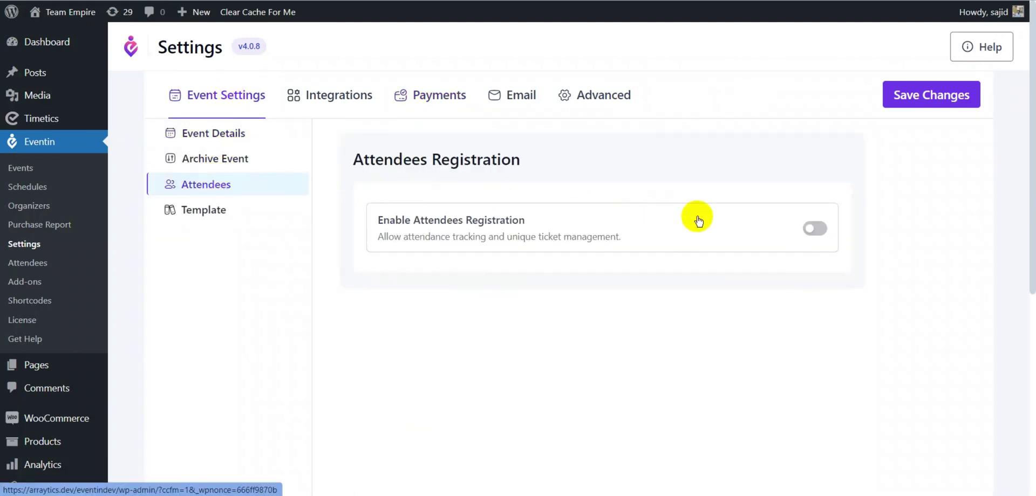
pyautogui.click(819, 232)
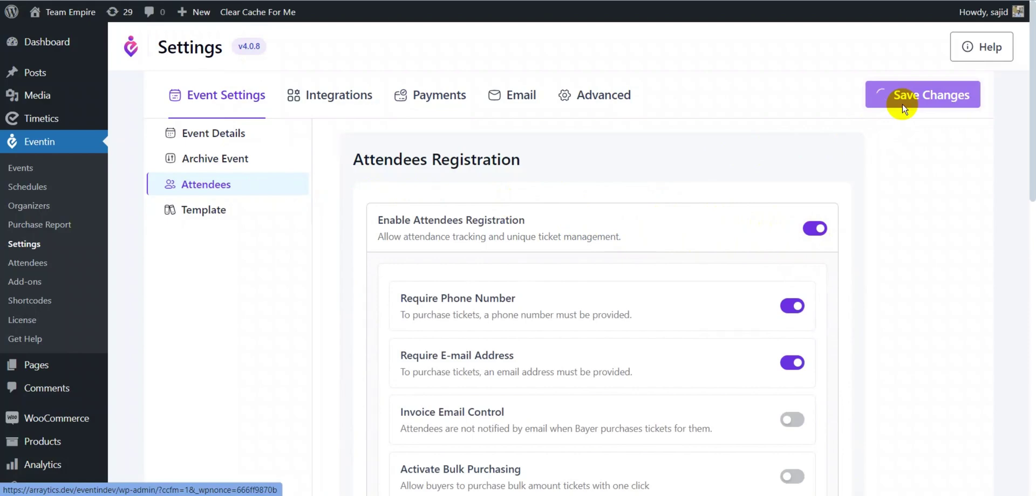
# Start a new event in Eventin and title it "WordCamp Dhaka".
pyautogui.click(47, 42)
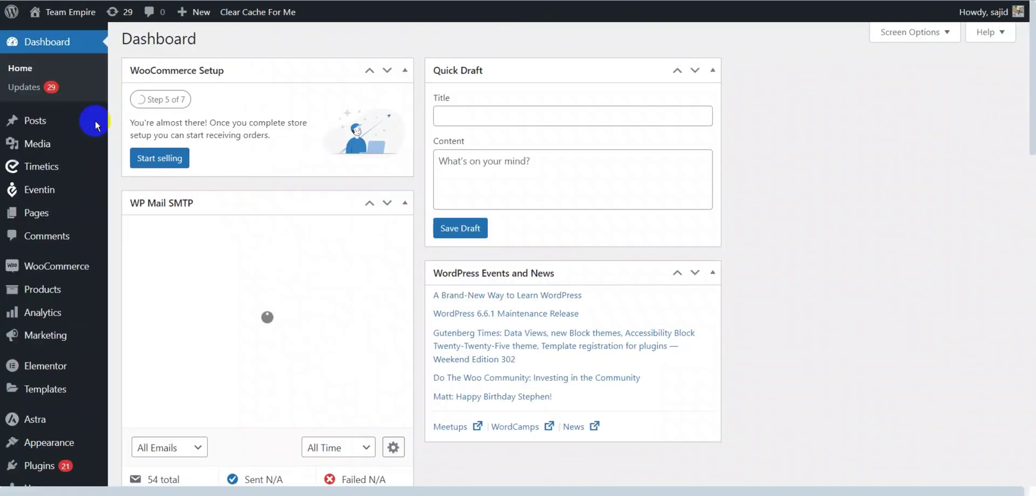
pyautogui.click(47, 190)
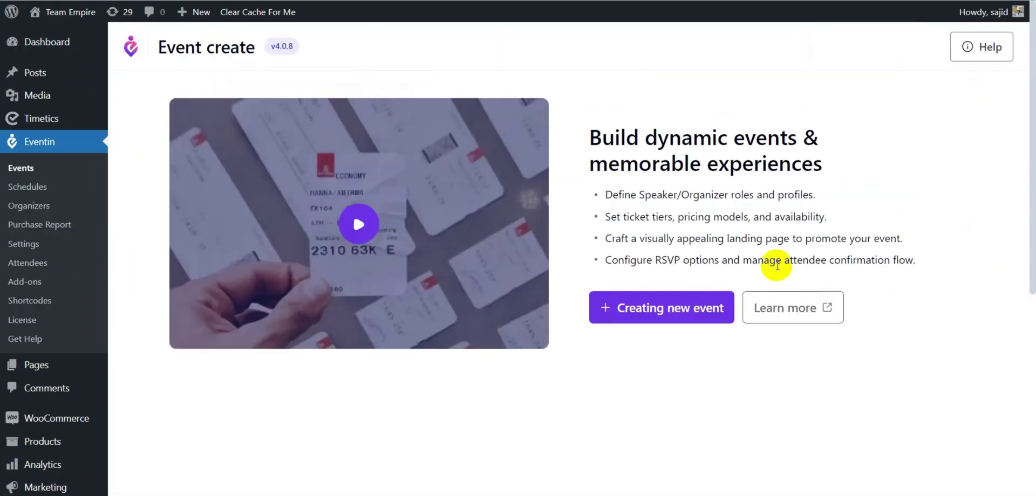
pyautogui.click(638, 309)
pyautogui.click(411, 167)
pyautogui.write('WordCamp Dhaka')
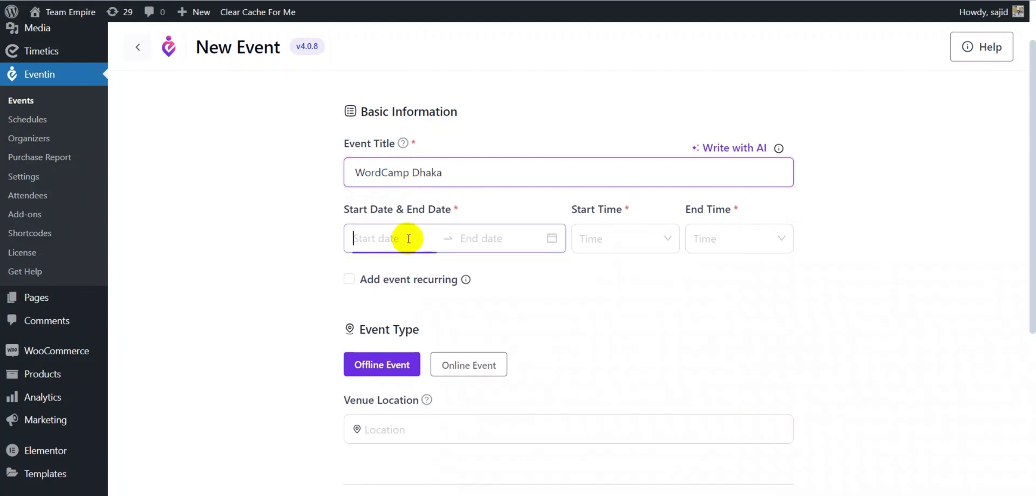
# Schedule the event from September 5 to September 10, 2024, starting at 12:00 am and ending at 12:05 am.
pyautogui.click(464, 333)
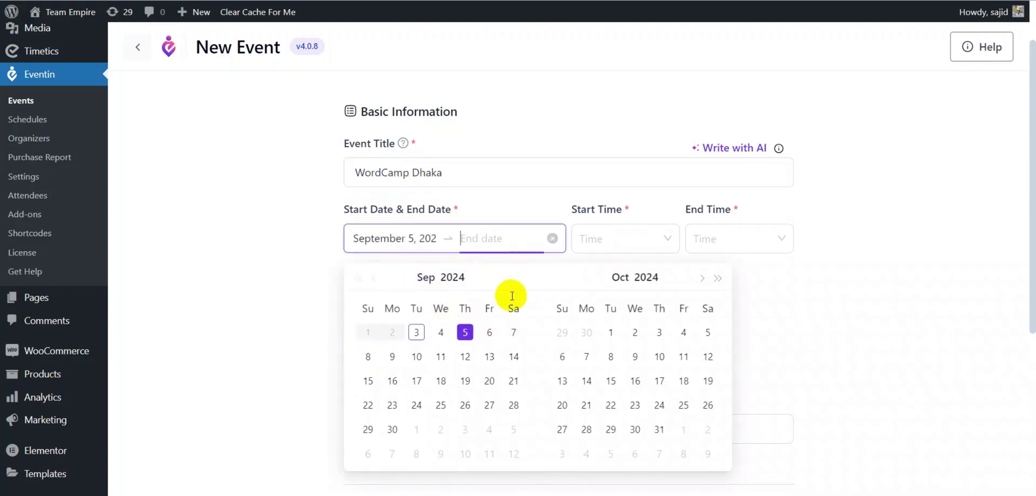
pyautogui.click(417, 356)
pyautogui.click(608, 250)
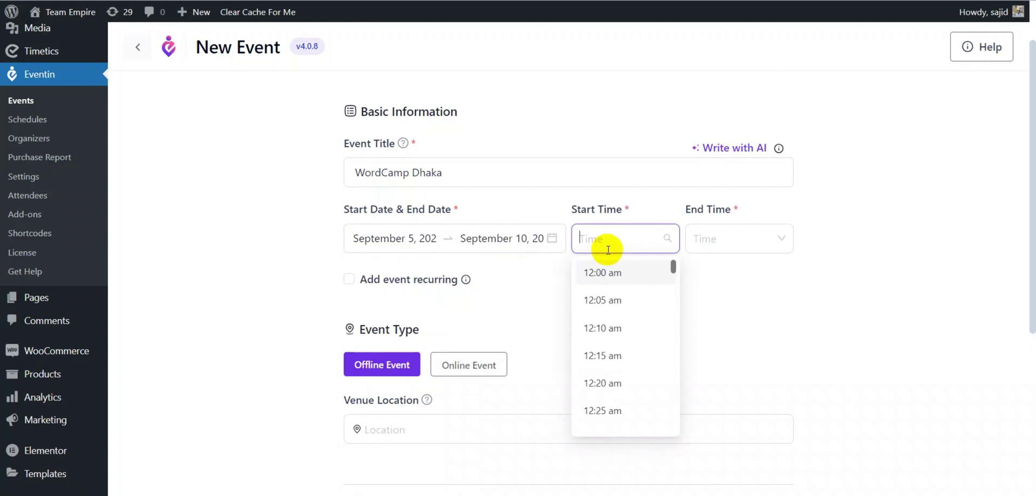
pyautogui.click(602, 272)
pyautogui.click(710, 239)
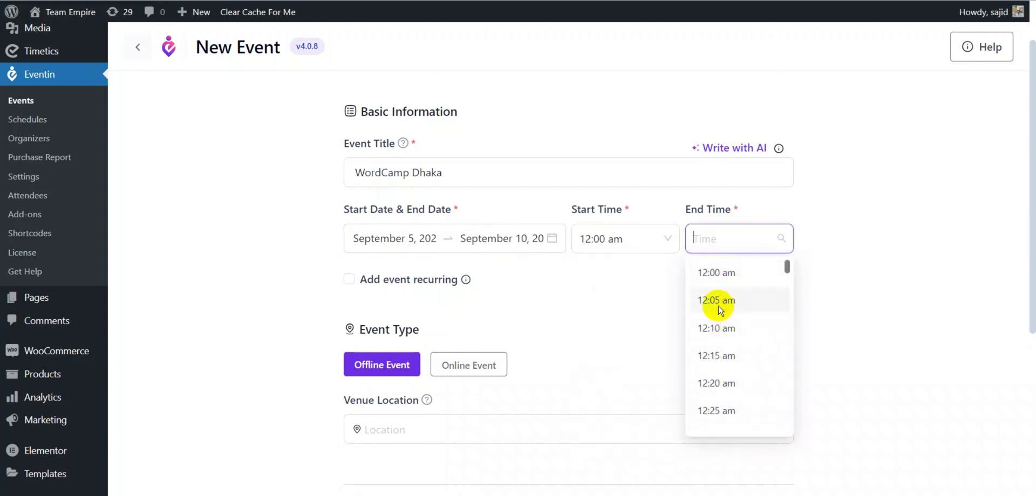
pyautogui.click(717, 301)
# Switch the new event to Online Event and display the available online platforms.
pyautogui.click(467, 365)
pyautogui.scroll(-3, 419, 294)
pyautogui.click(418, 294)
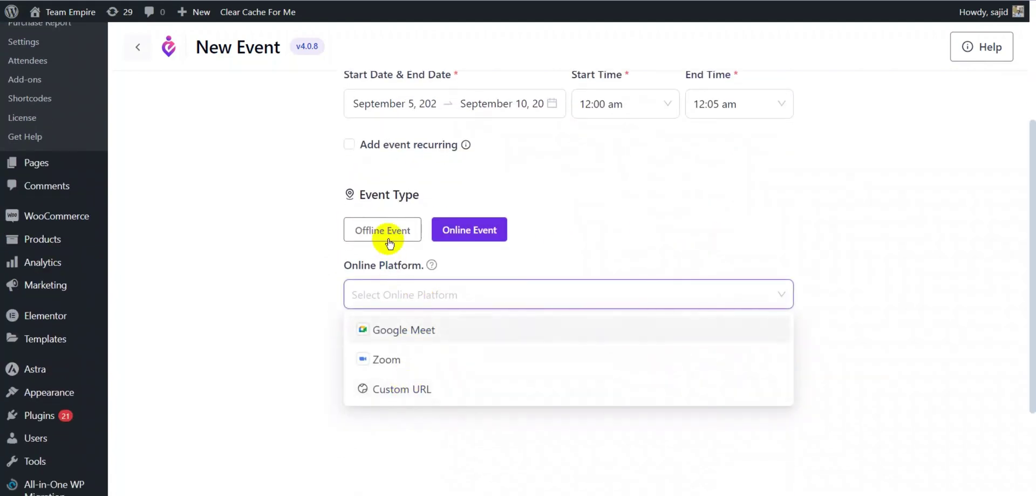
# Set the new event to Offline Event, choose its venue location and create the event.
pyautogui.click(389, 244)
pyautogui.click(423, 294)
pyautogui.click(486, 329)
pyautogui.click(725, 379)
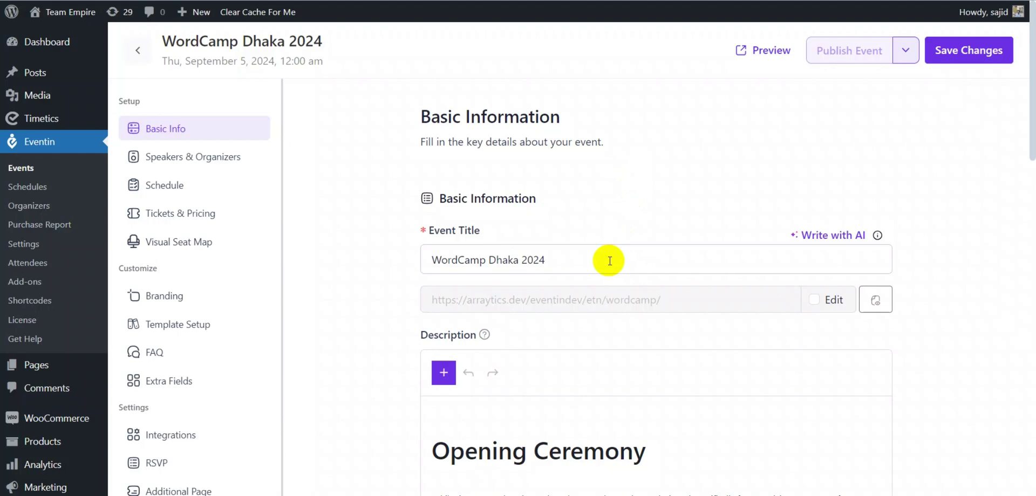
# Go through the event's basic information and reselect September 5, 2024 as the start date.
pyautogui.scroll(-10, 608, 261)
pyautogui.scroll(-8, 609, 261)
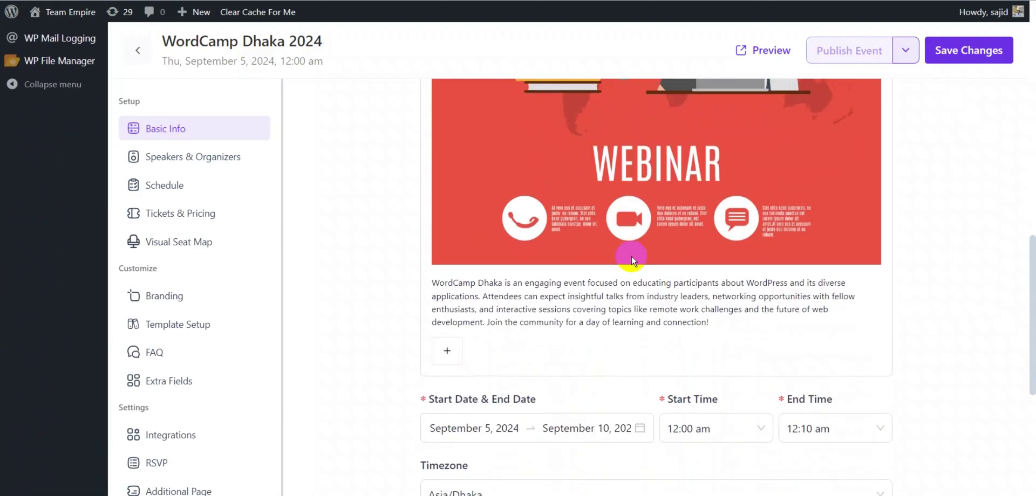
pyautogui.click(496, 221)
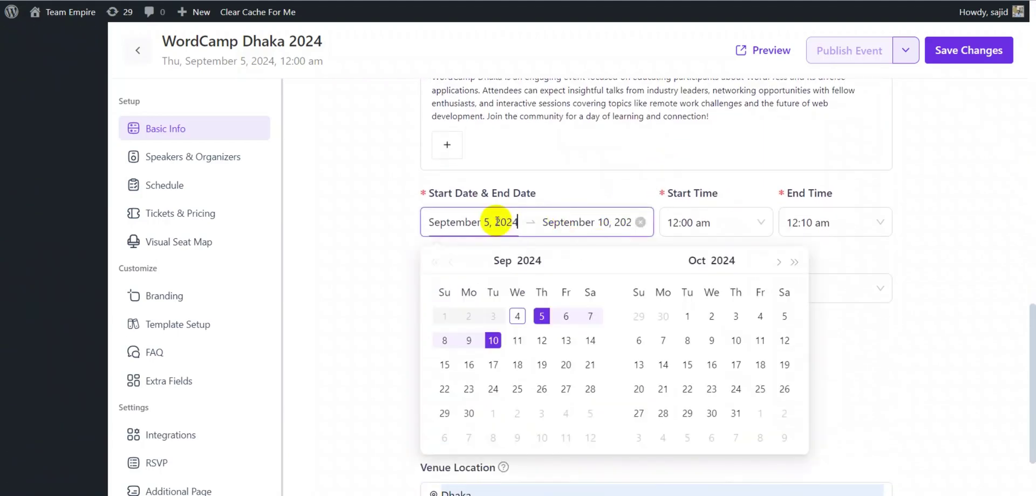
pyautogui.click(542, 316)
pyautogui.click(343, 274)
pyautogui.scroll(-2, 341, 274)
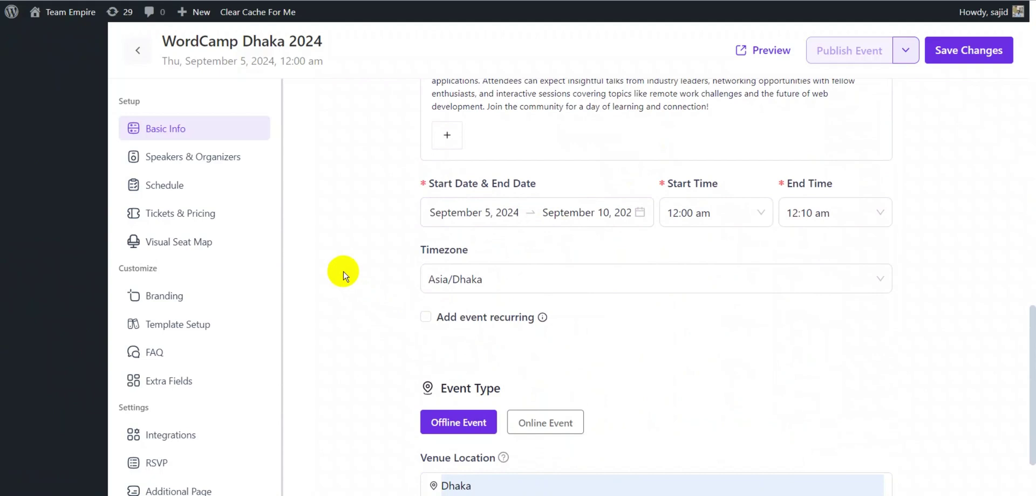
# Set the event's timezone to Asia/Dhaka.
pyautogui.click(483, 229)
pyautogui.write('asia')
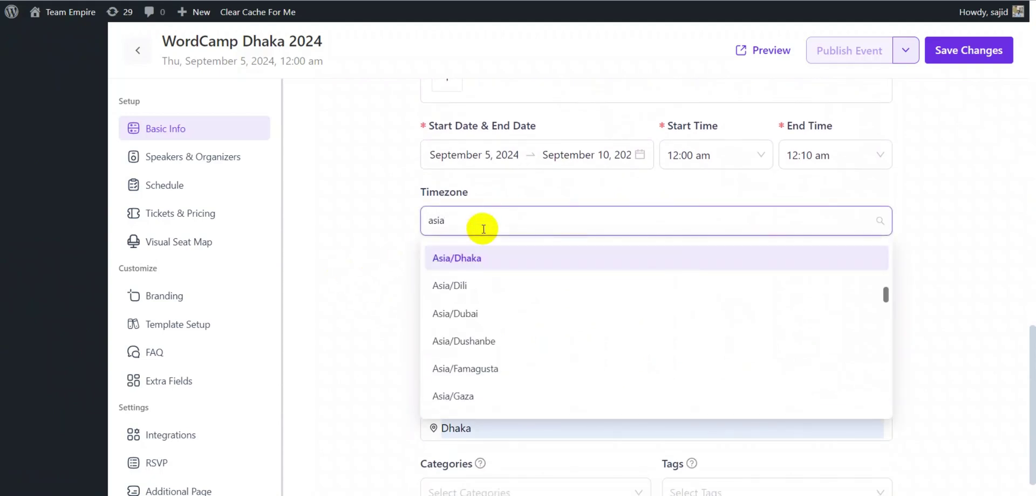
pyautogui.click(469, 263)
# Turn on event recurring, try out the repeat frequency options, and turn recurring off again.
pyautogui.click(426, 259)
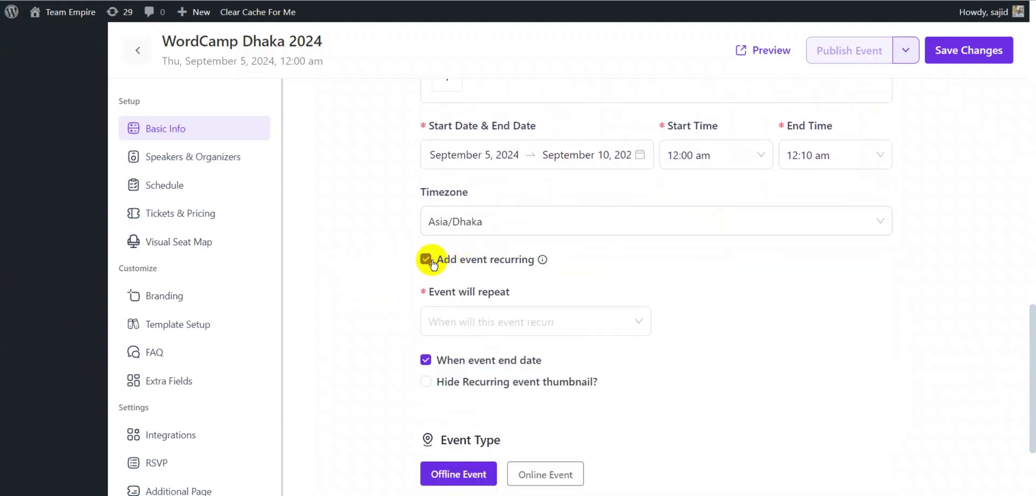
pyautogui.scroll(-2, 432, 261)
pyautogui.click(491, 256)
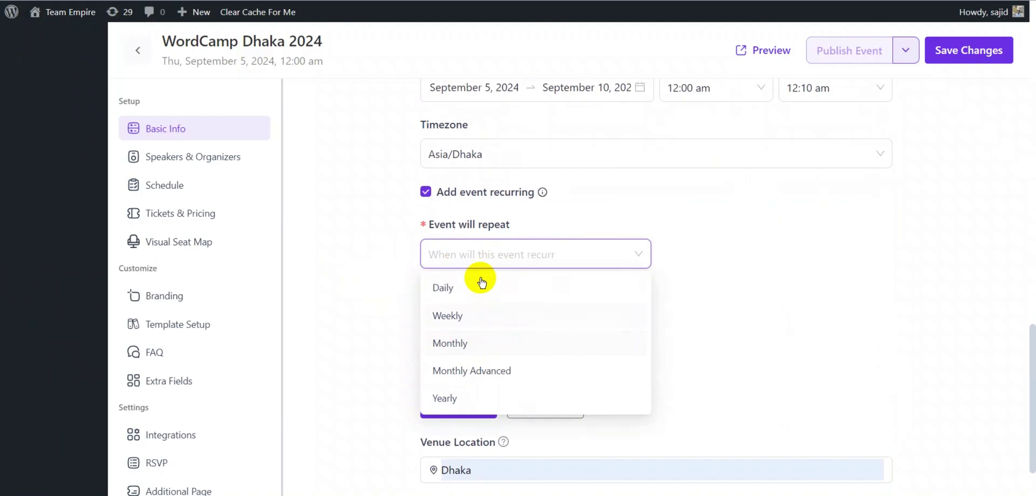
pyautogui.click(447, 234)
pyautogui.click(426, 197)
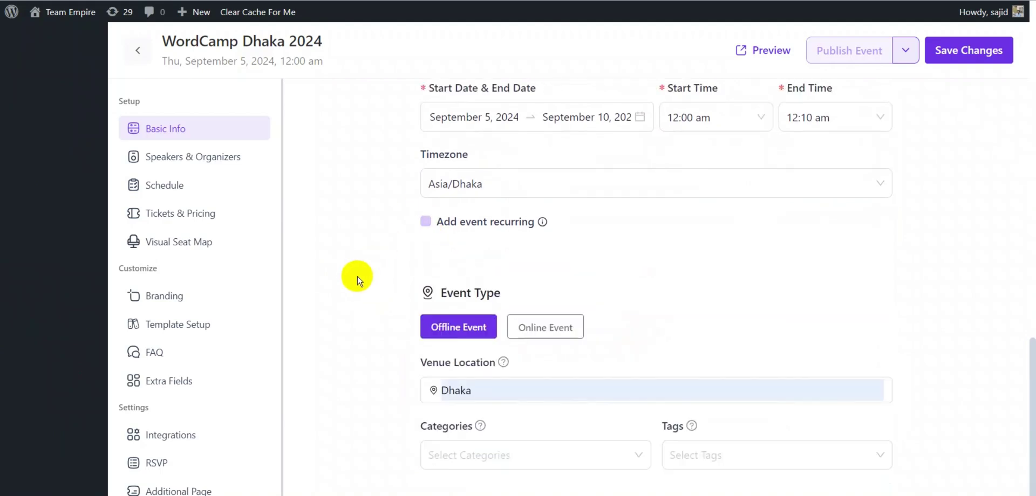
# Switch the WordCamp Dhaka 2024 event to online, view the platform choices, and return it to Offline Event.
pyautogui.click(507, 325)
pyautogui.click(518, 397)
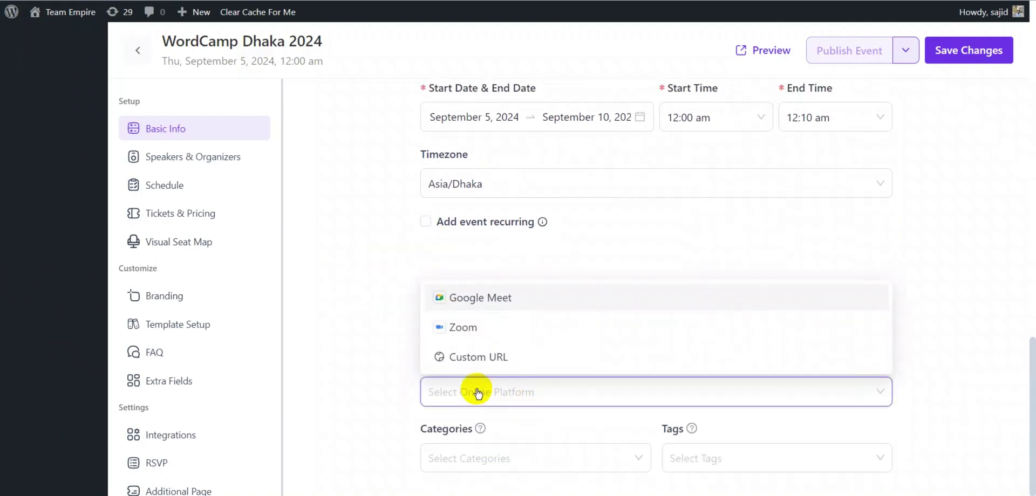
pyautogui.click(388, 344)
pyautogui.click(448, 326)
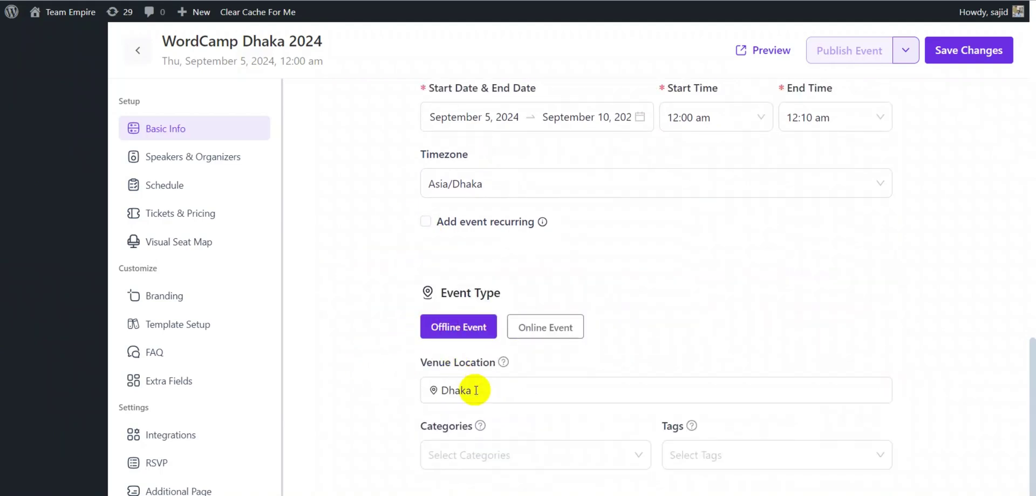
# Assign the WordPress category and the WP tag to the event.
pyautogui.click(466, 449)
pyautogui.click(446, 383)
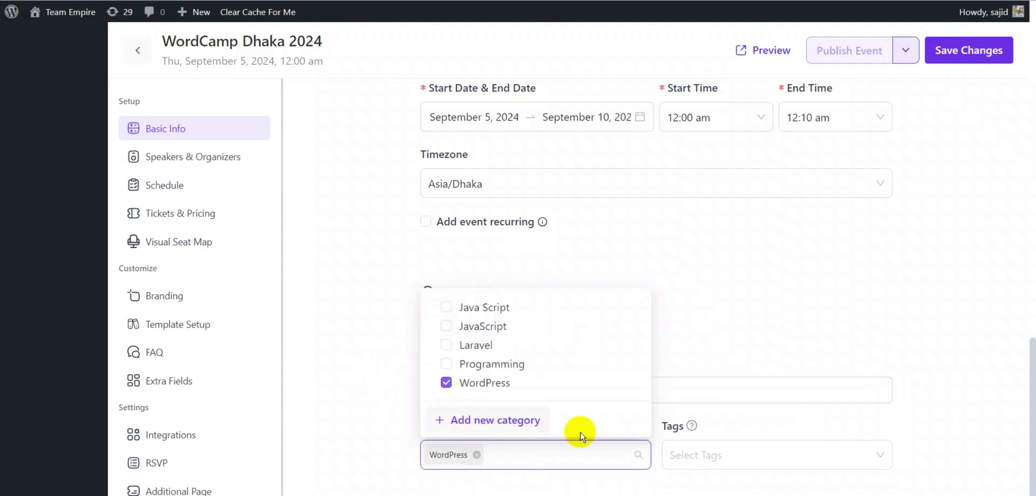
pyautogui.click(728, 463)
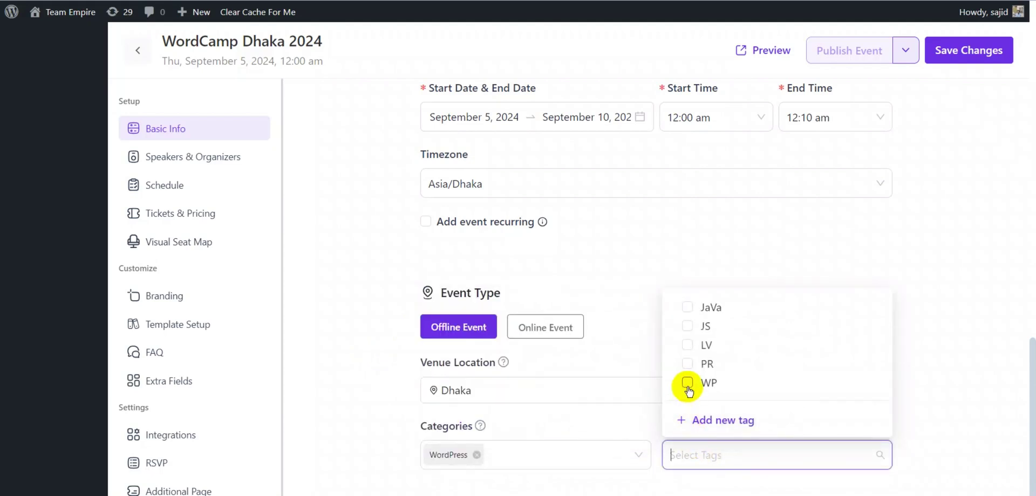
pyautogui.click(384, 390)
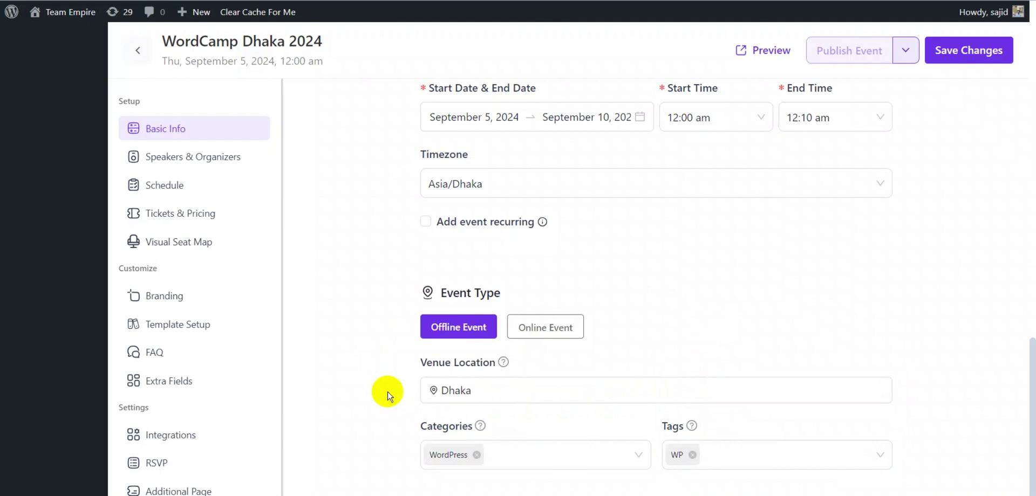
# Save the event's basic info, view the group speakers choice, and switch the event speakers to Single Speaker.
pyautogui.click(975, 59)
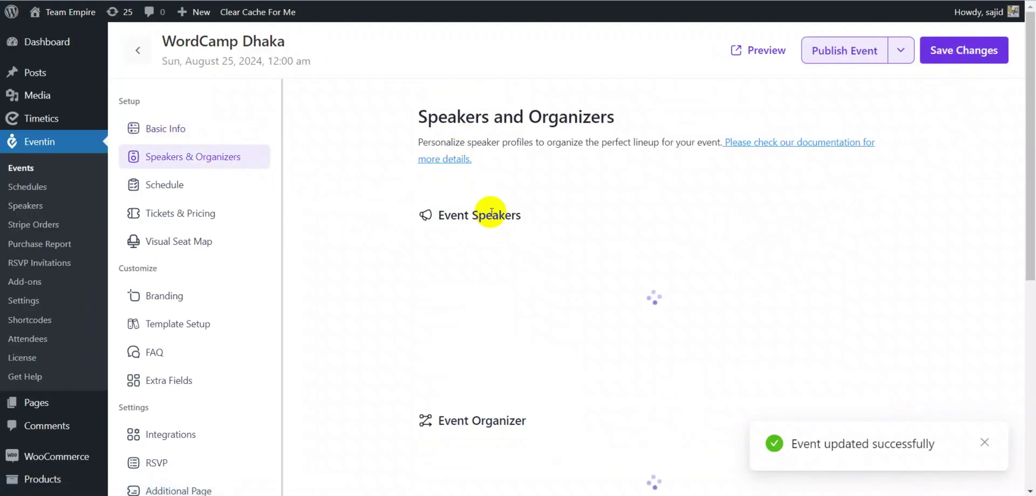
pyautogui.scroll(-1, 458, 205)
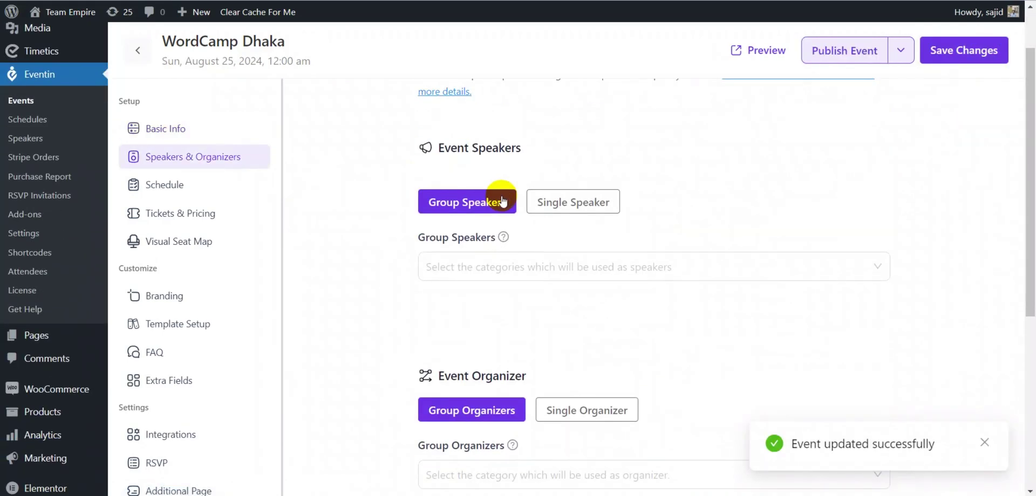
pyautogui.click(433, 267)
pyautogui.click(448, 329)
pyautogui.click(555, 202)
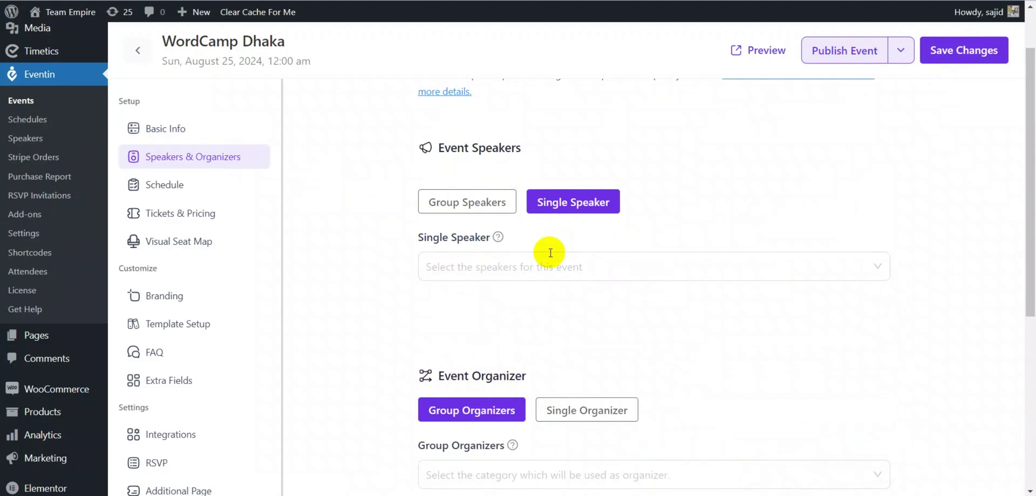
# Add a new speaker with full name, e-mail address, photo, job title Engineer, category Speaker and company Arraytics.
pyautogui.click(549, 264)
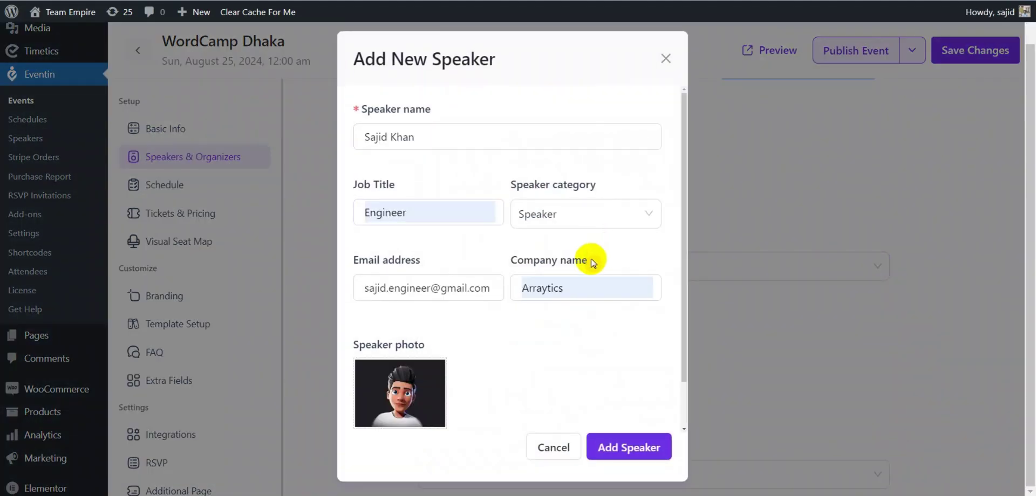
pyautogui.scroll(-1, 578, 237)
pyautogui.scroll(1, 513, 156)
pyautogui.scroll(-2, 534, 251)
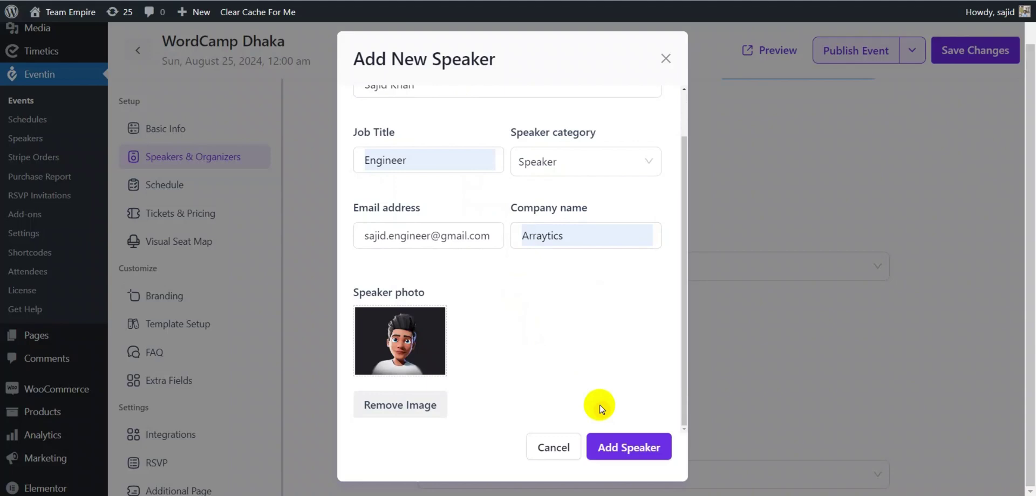
pyautogui.click(616, 441)
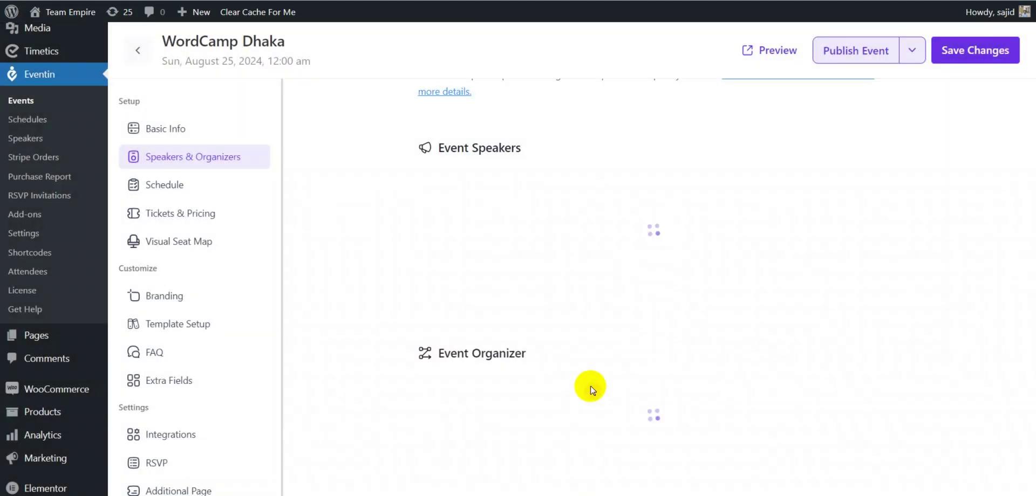
# Assign the speaker with the Engineer job title as the event's single speaker.
pyautogui.click(571, 273)
pyautogui.click(531, 309)
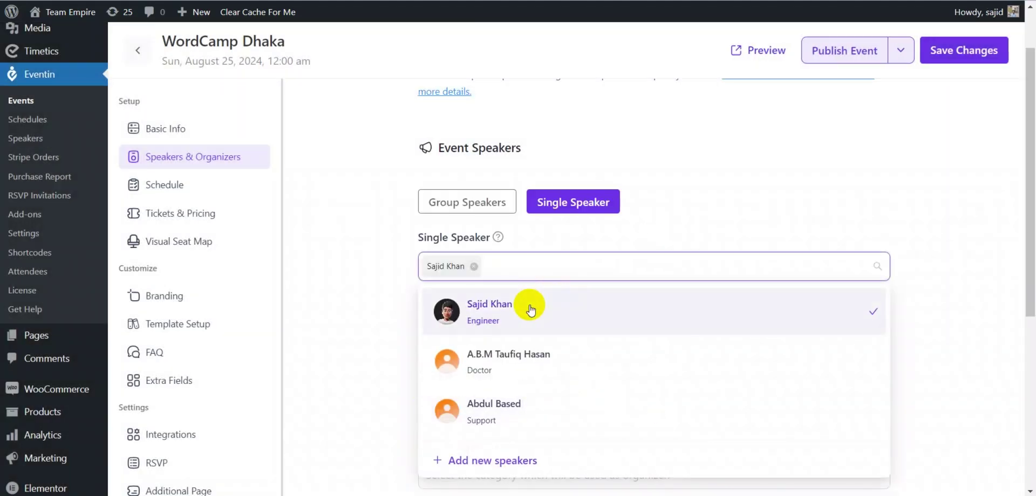
pyautogui.click(445, 300)
pyautogui.click(423, 297)
pyautogui.click(347, 308)
# Switch the event organizer to Single Organizer, assign the person with the Doctor job title, and save the event.
pyautogui.scroll(-5, 351, 304)
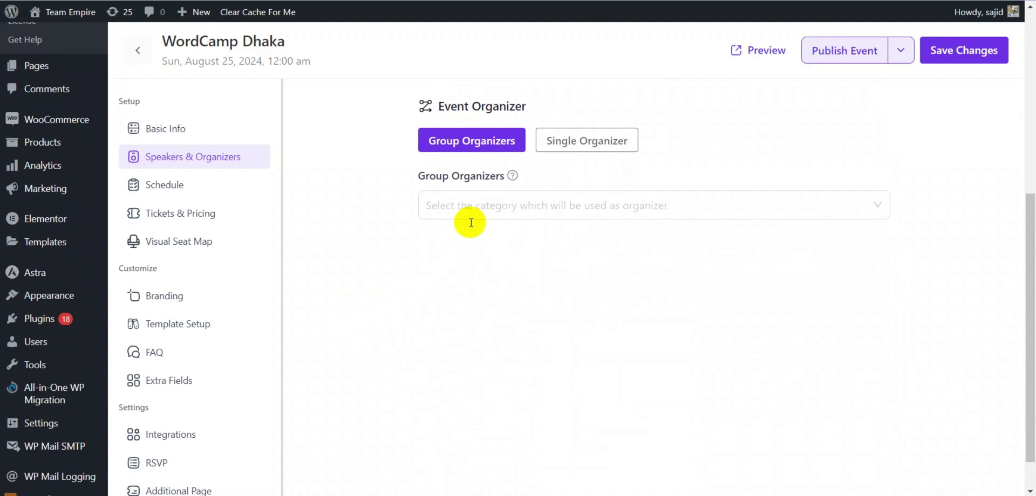
pyautogui.click(468, 215)
pyautogui.click(587, 140)
pyautogui.click(518, 206)
pyautogui.click(474, 294)
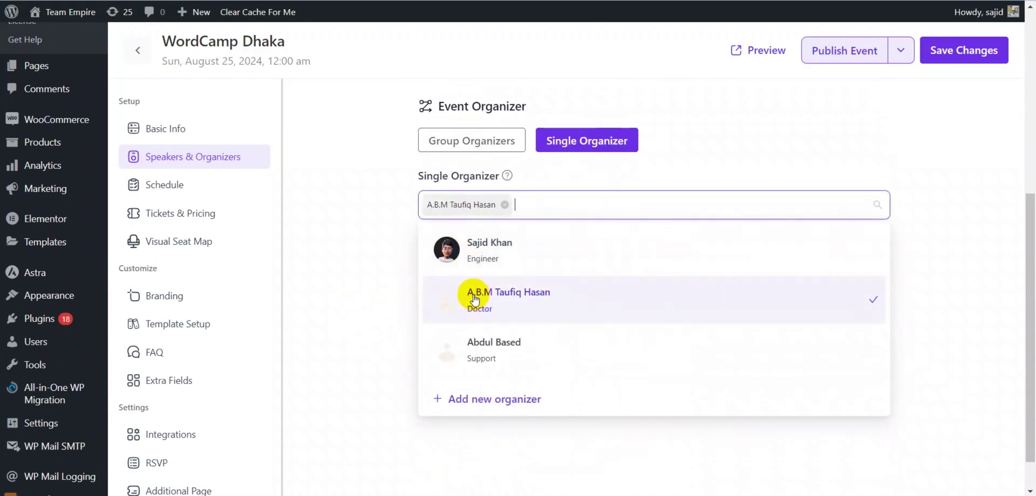
pyautogui.click(934, 70)
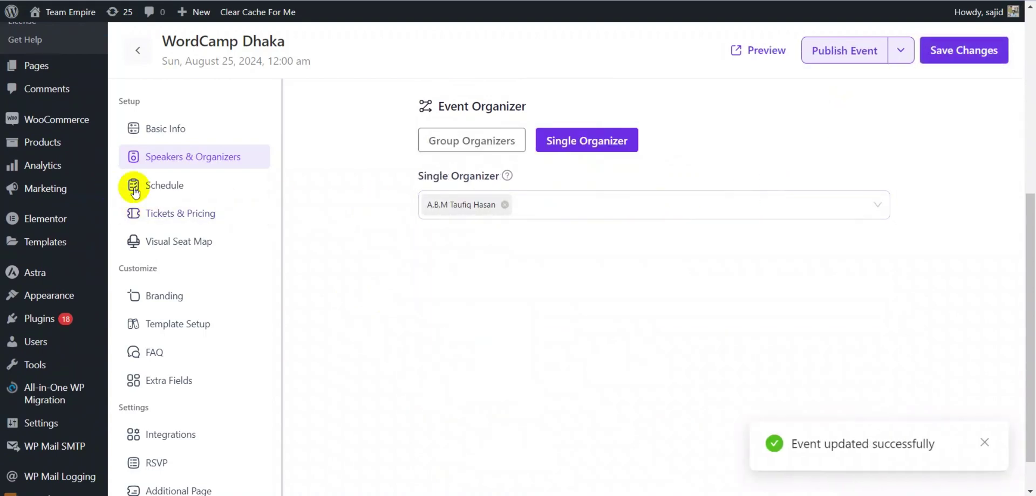
# Create a dated schedule titled WordPress with a topic from 12:25 am to 01:05 am, the Engineer speaker and location Dhaka.
pyautogui.click(160, 189)
pyautogui.click(469, 278)
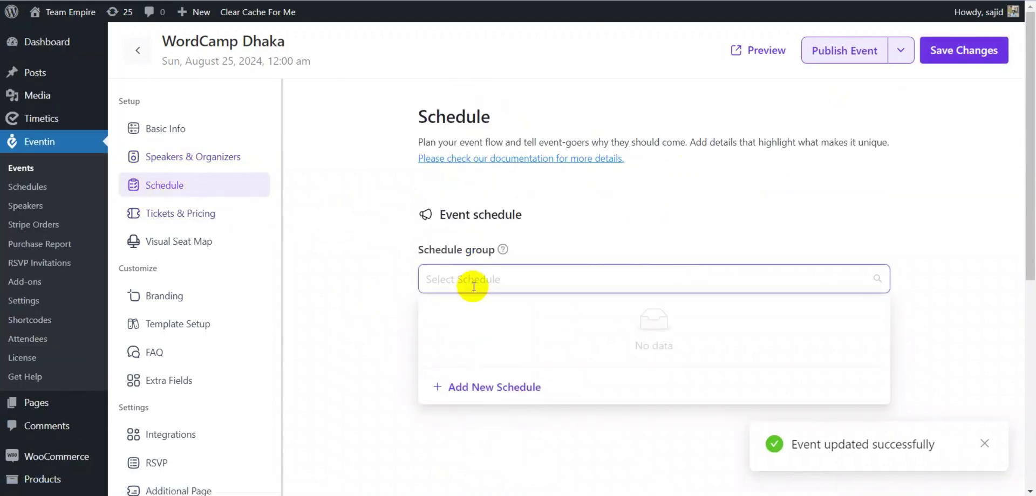
pyautogui.click(469, 387)
pyautogui.click(444, 156)
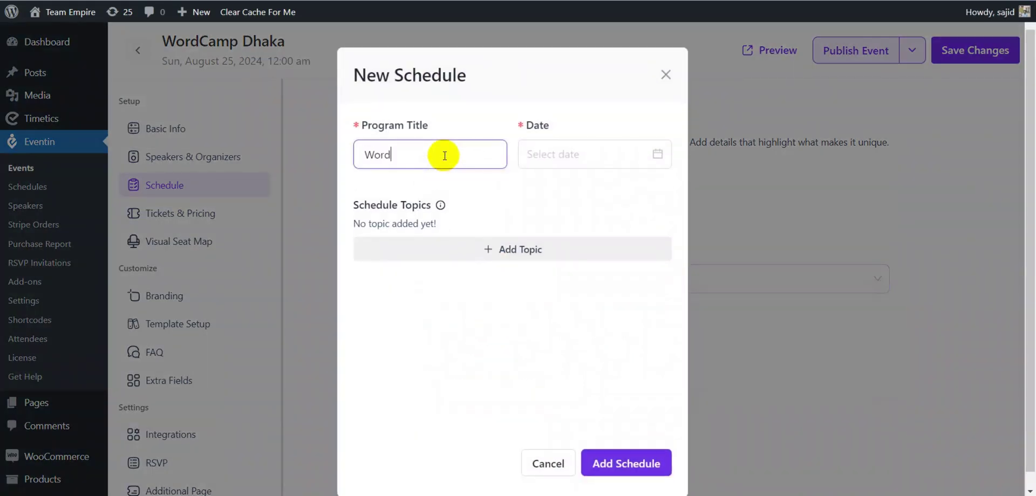
pyautogui.click(545, 155)
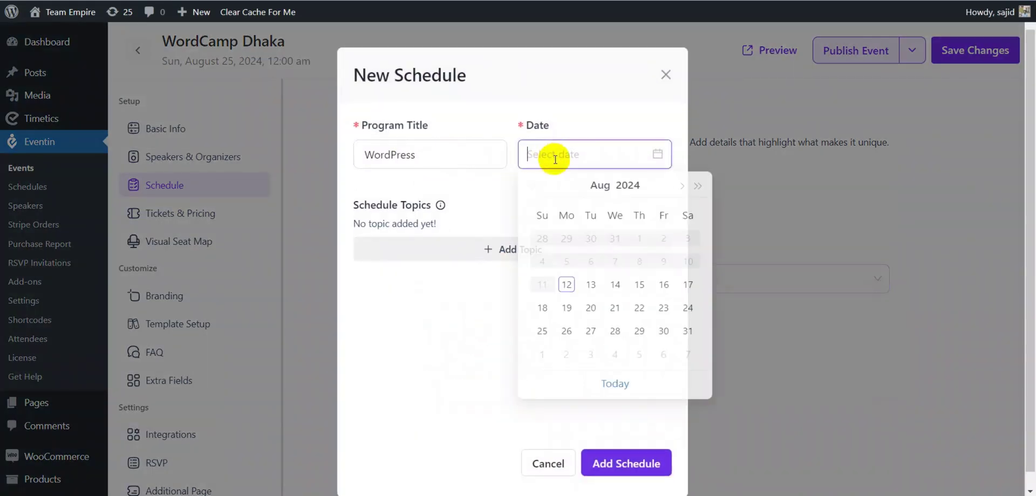
pyautogui.click(558, 345)
pyautogui.click(431, 254)
pyautogui.click(405, 257)
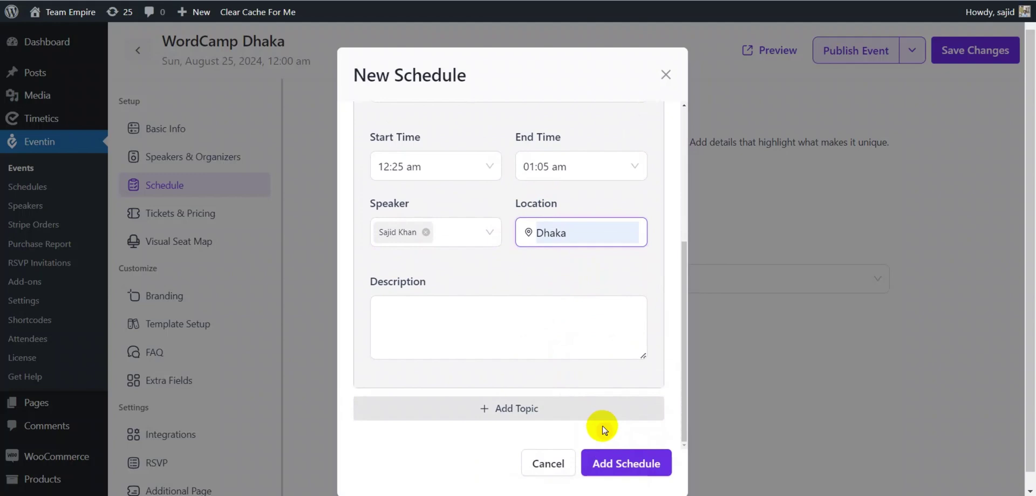
pyautogui.click(626, 463)
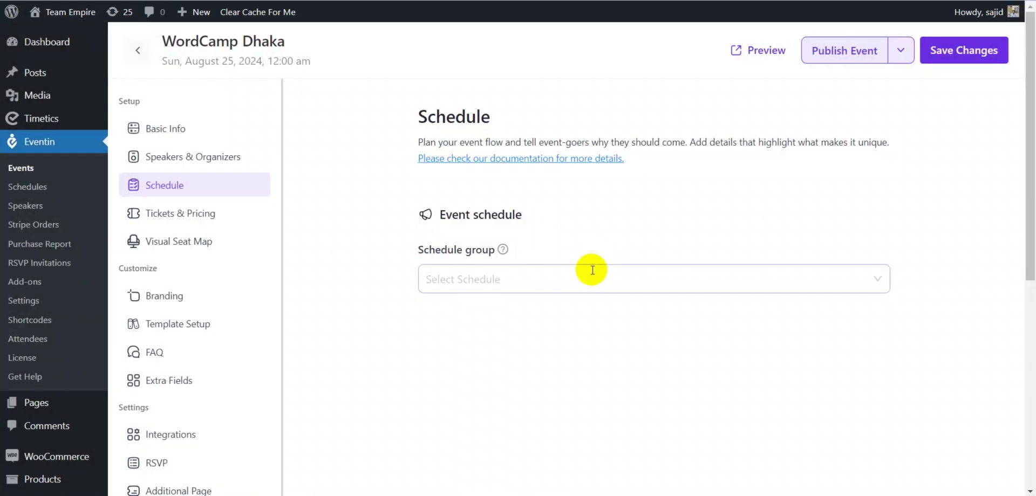
# Assign the WordPress schedule to the event's schedule group and save the event.
pyautogui.click(587, 276)
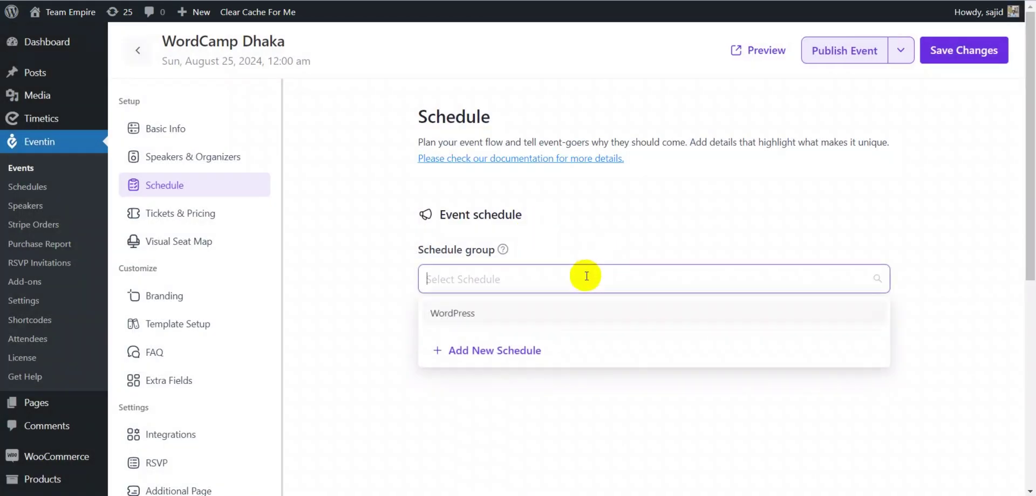
pyautogui.click(588, 313)
pyautogui.click(620, 245)
pyautogui.click(960, 58)
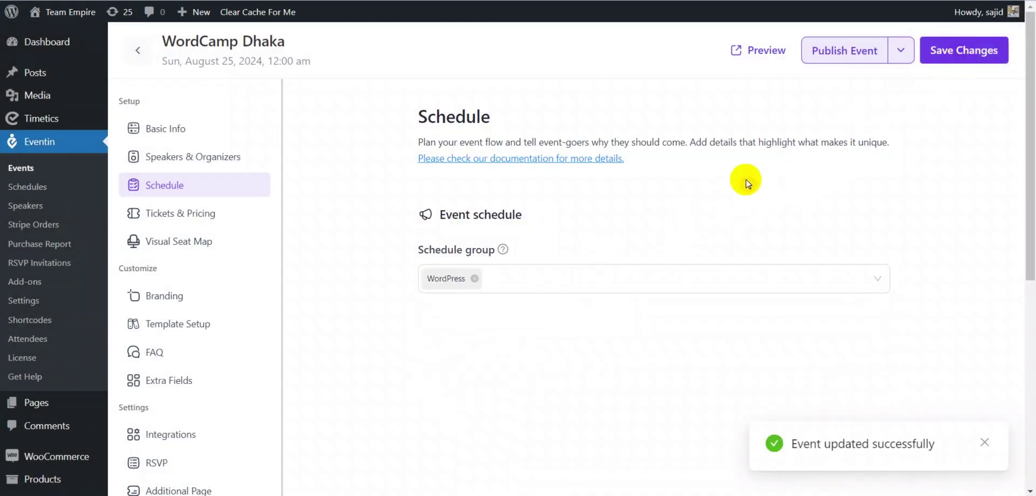
# Add a Basic Ticket with 100 tickets at price 50, on sale August 22, 2024 12:10 am to August 24, 2024 12:55 am, and save.
pyautogui.click(167, 213)
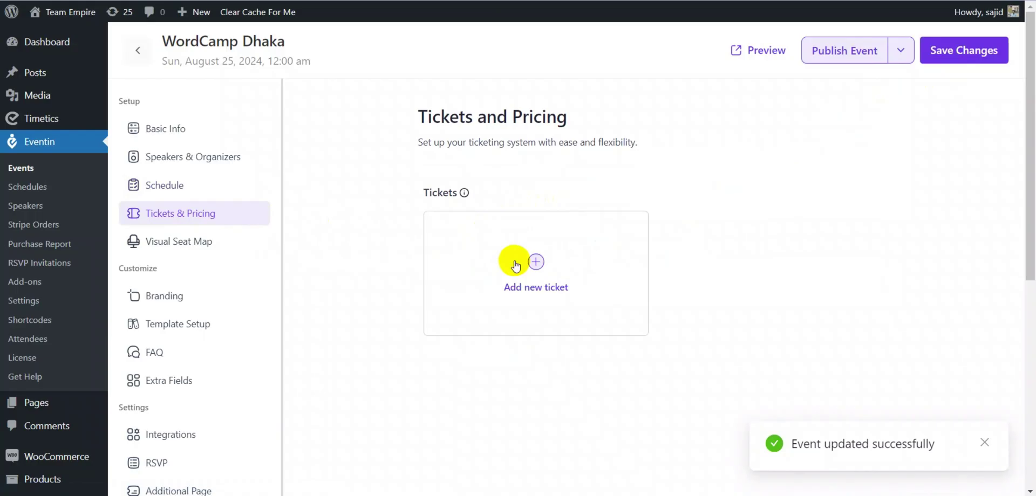
pyautogui.click(515, 264)
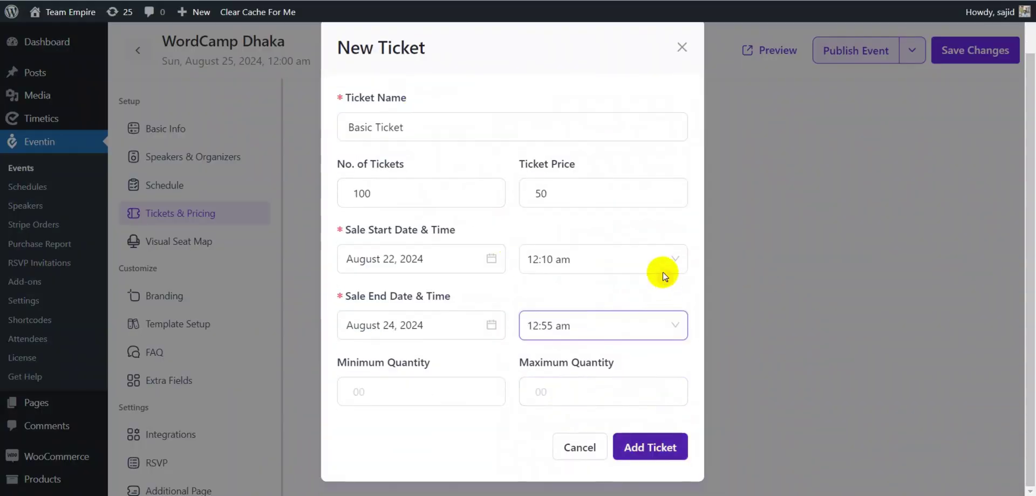
pyautogui.click(650, 448)
pyautogui.click(934, 48)
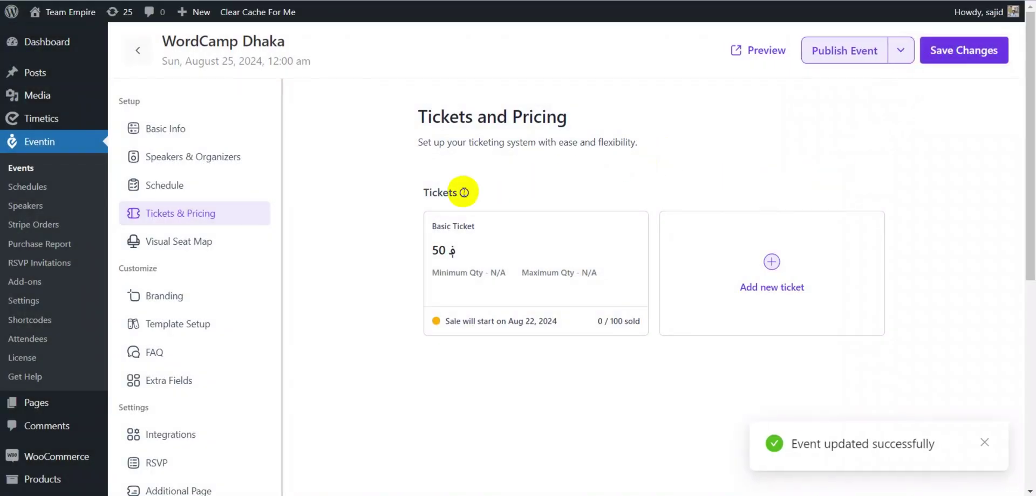
# View the Visual Seat Map settings, and set the branding's calendar background color to #ffffff and calendar text color to #f00202.
pyautogui.click(183, 242)
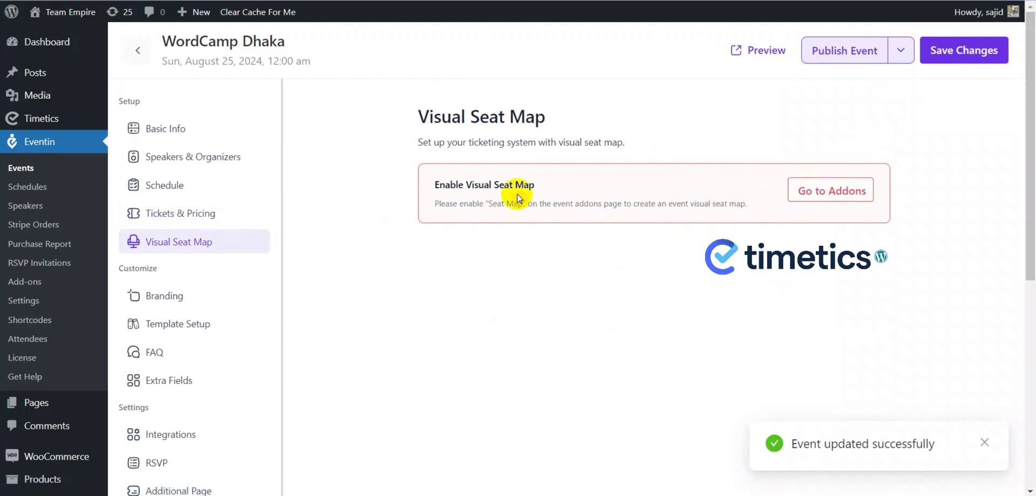
pyautogui.click(205, 293)
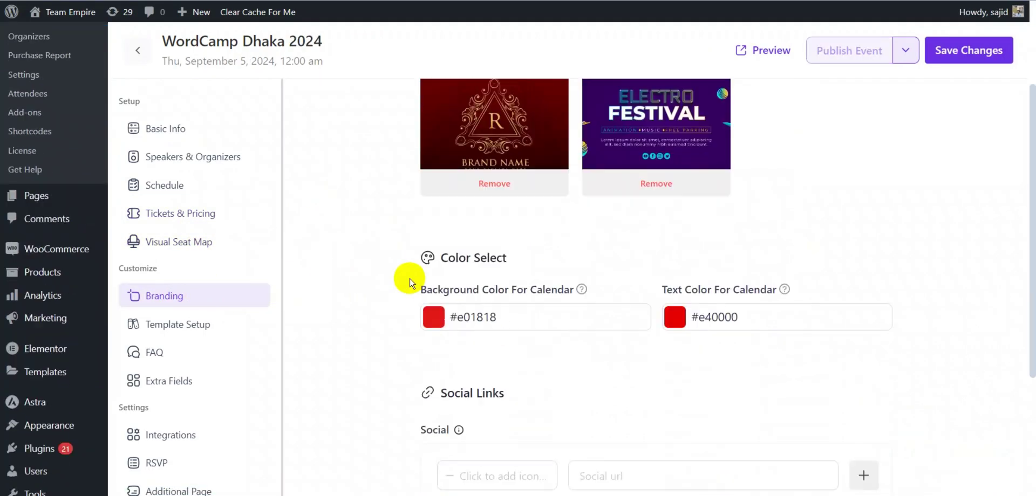
pyautogui.scroll(-1, 412, 273)
pyautogui.click(504, 284)
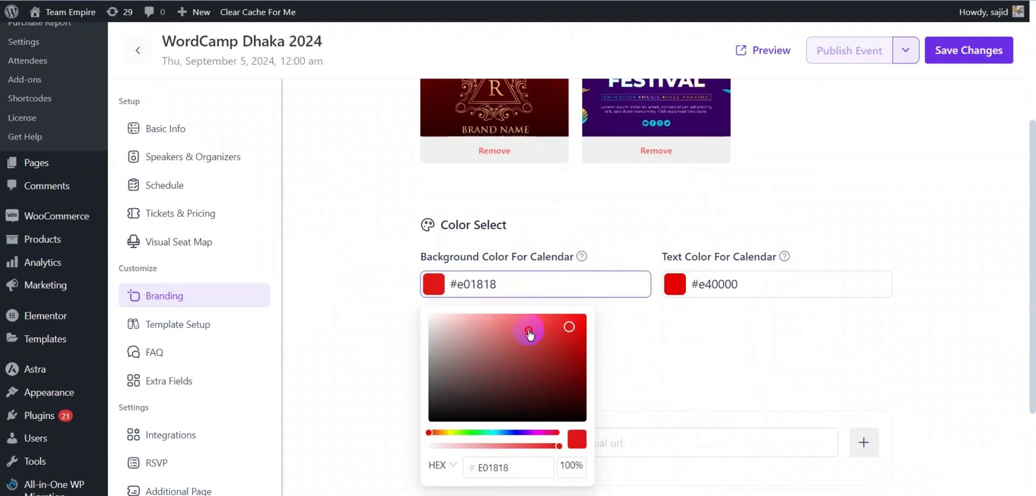
pyautogui.moveTo(530, 334); pyautogui.dragTo(430, 315)
pyautogui.click(731, 284)
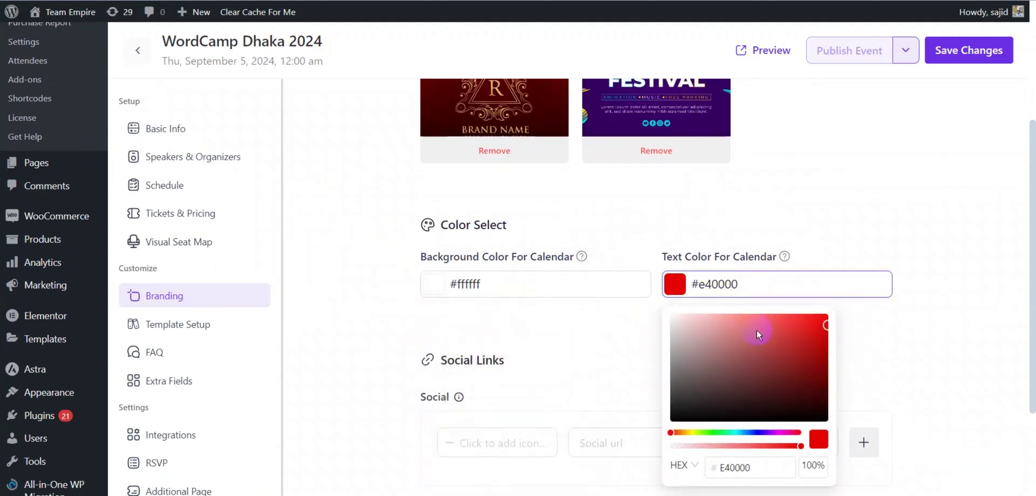
pyautogui.click(826, 325)
pyautogui.click(444, 332)
pyautogui.scroll(-3, 388, 326)
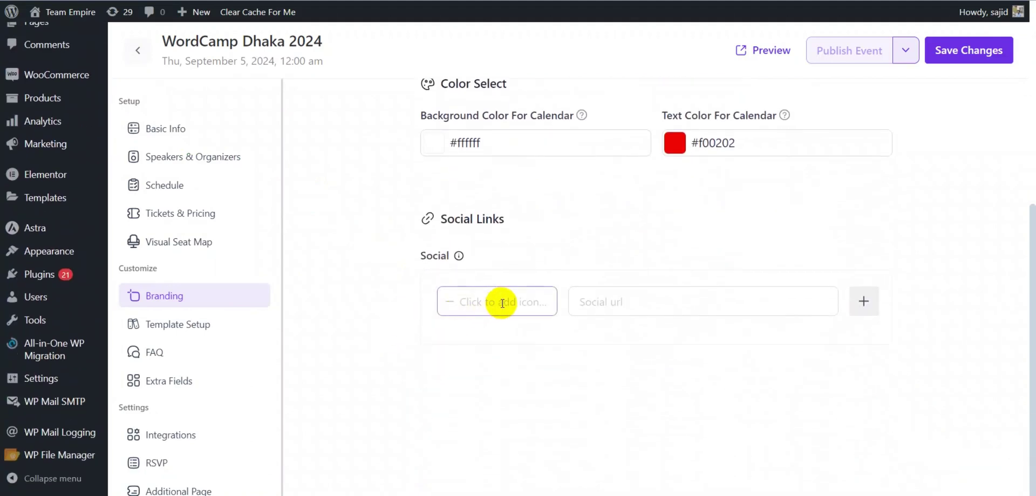
pyautogui.click(501, 308)
pyautogui.click(305, 196)
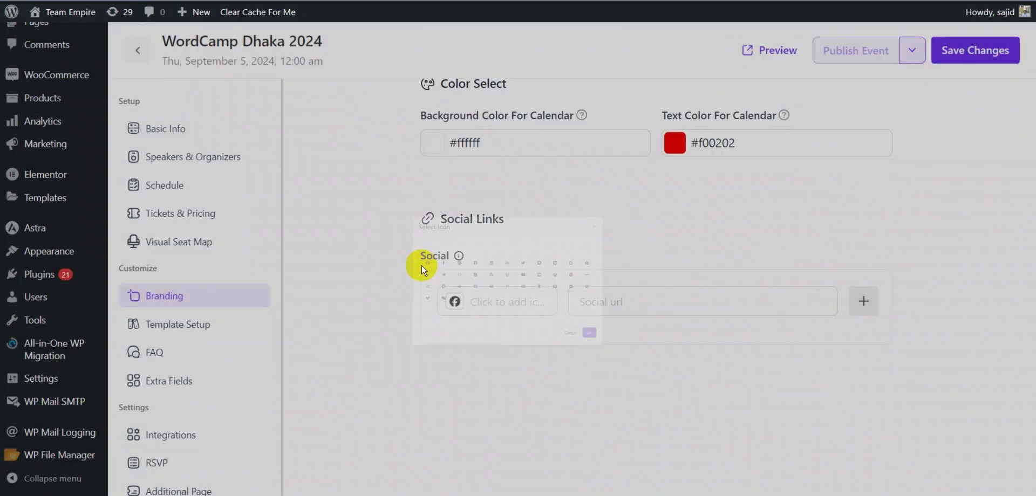
pyautogui.click(513, 333)
pyautogui.click(597, 304)
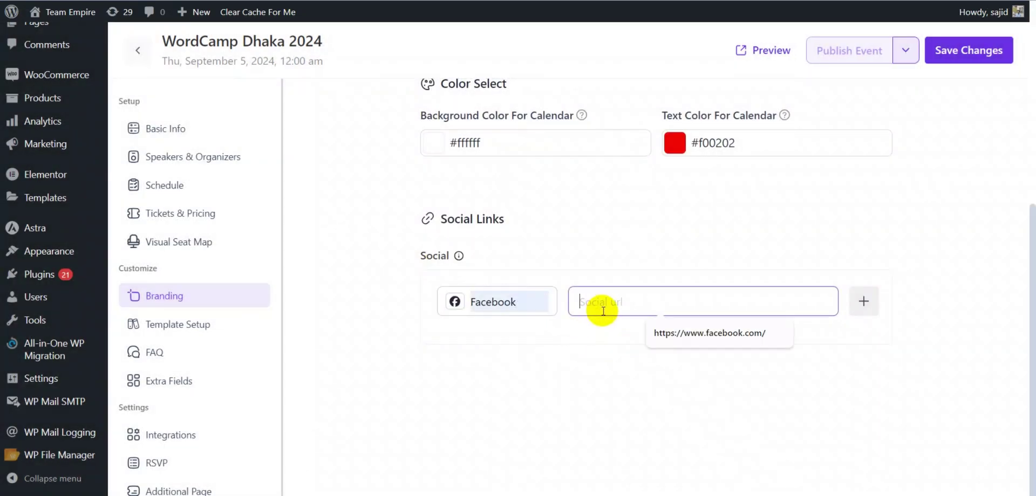
pyautogui.click(683, 330)
pyautogui.click(968, 60)
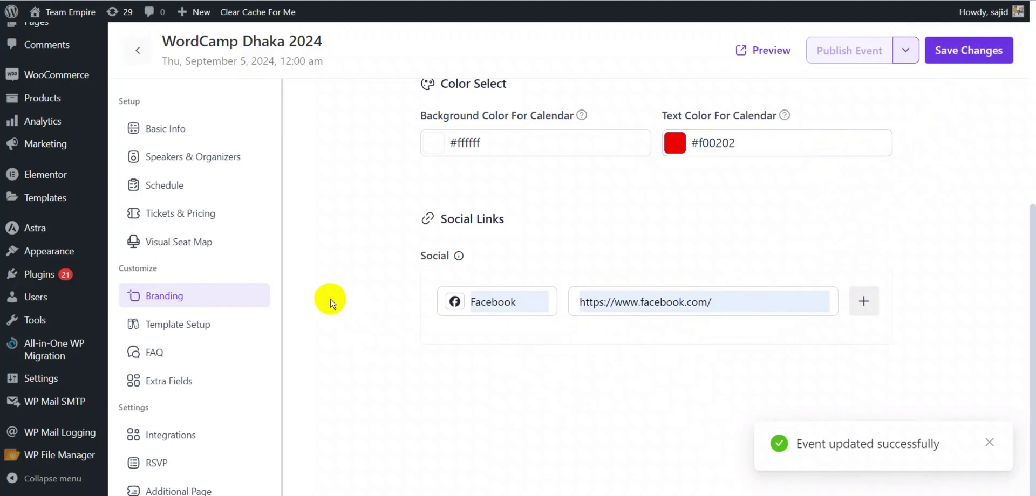
# Choose Template three for the event landing page and Template 2 for the event tickets, and save the changes.
pyautogui.click(225, 323)
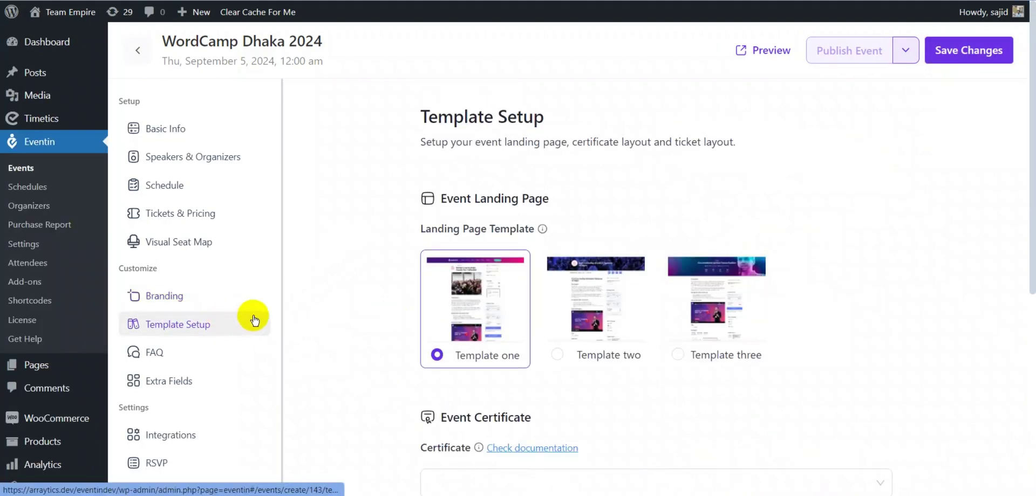
pyautogui.click(595, 299)
pyautogui.click(716, 299)
pyautogui.scroll(-2, 399, 296)
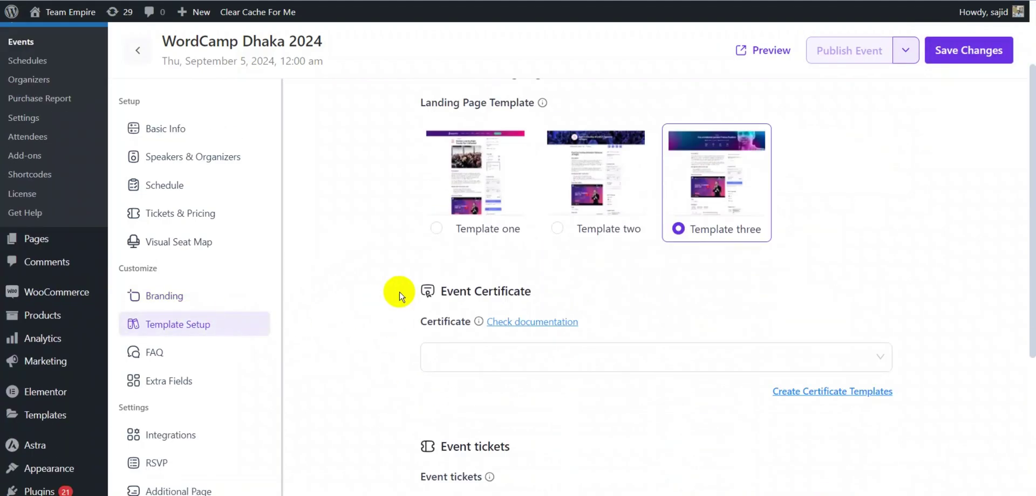
pyautogui.scroll(-4, 399, 296)
pyautogui.click(612, 330)
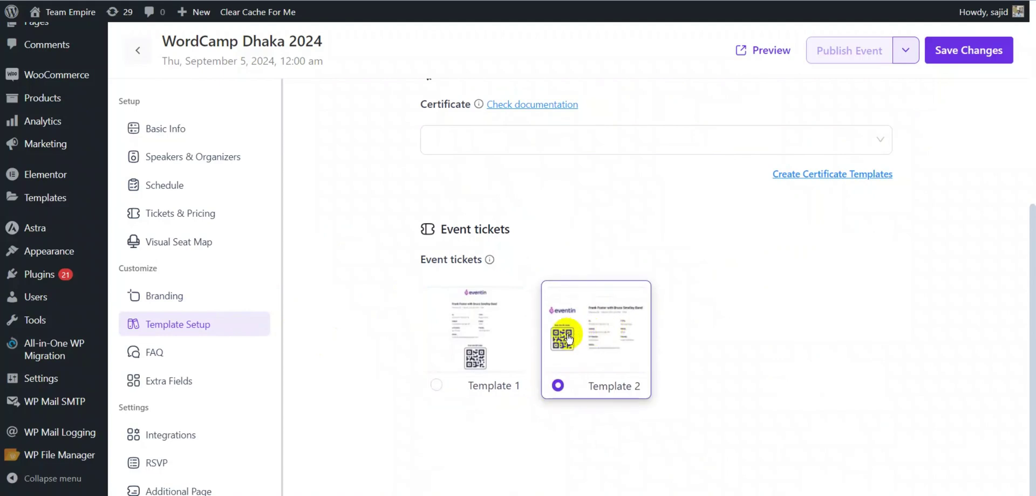
pyautogui.click(969, 50)
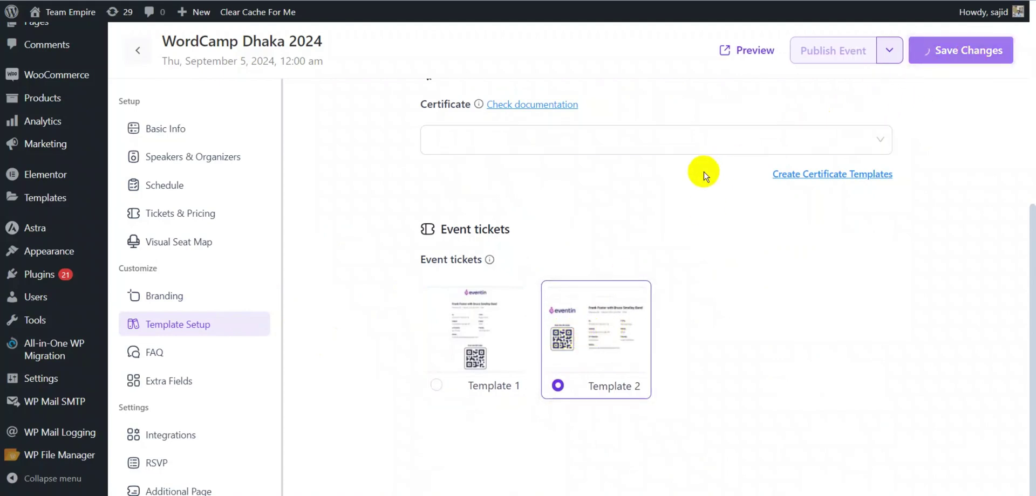
# Add an FAQ titled Frequently Asked Questions with a description of how the section provides concise answers to common inquiries, and save.
pyautogui.click(238, 345)
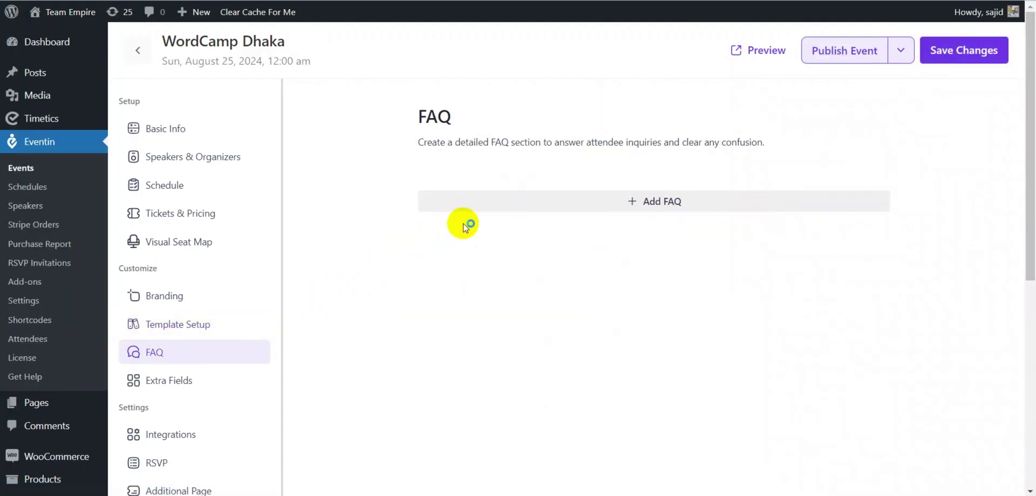
pyautogui.click(500, 207)
pyautogui.click(492, 214)
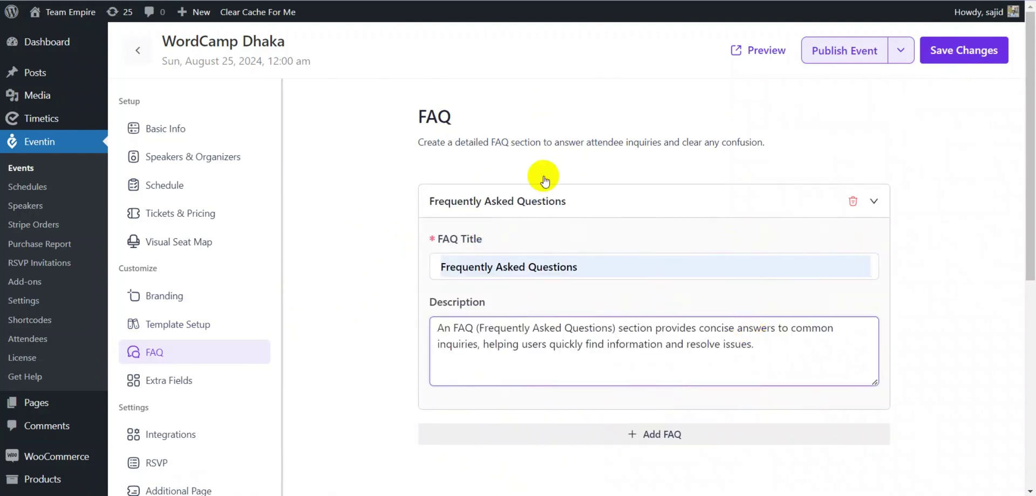
pyautogui.click(944, 51)
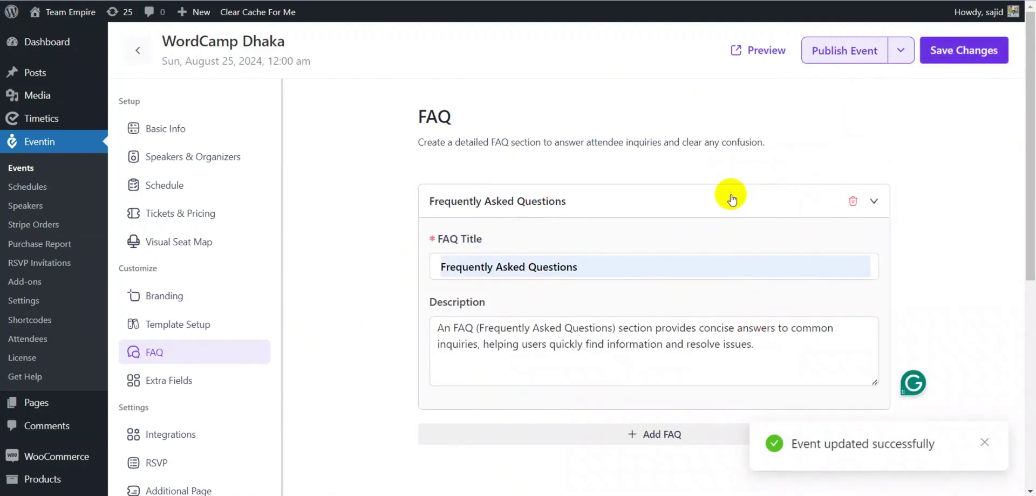
# Add an extra attendee field labelled Extra Fields to the event and save the changes.
pyautogui.click(484, 215)
pyautogui.click(173, 381)
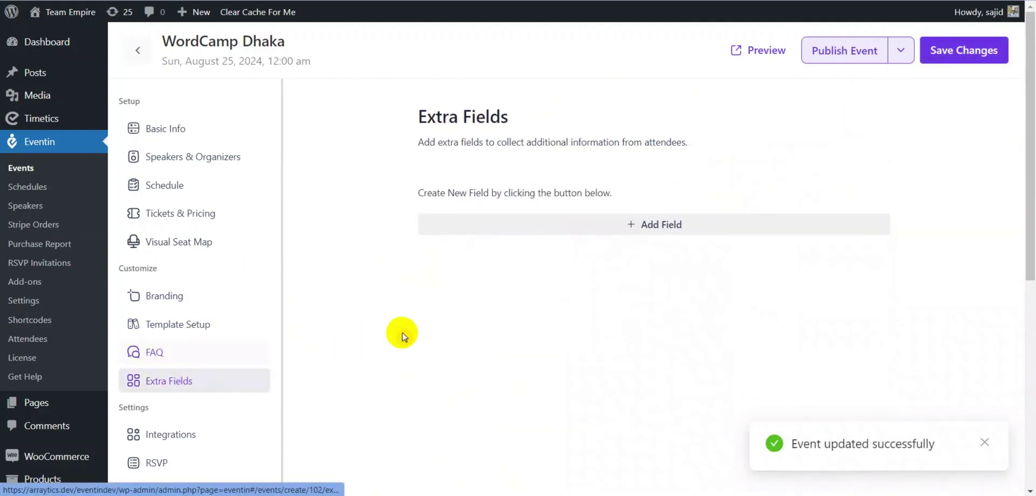
pyautogui.click(588, 232)
pyautogui.press('Escape')
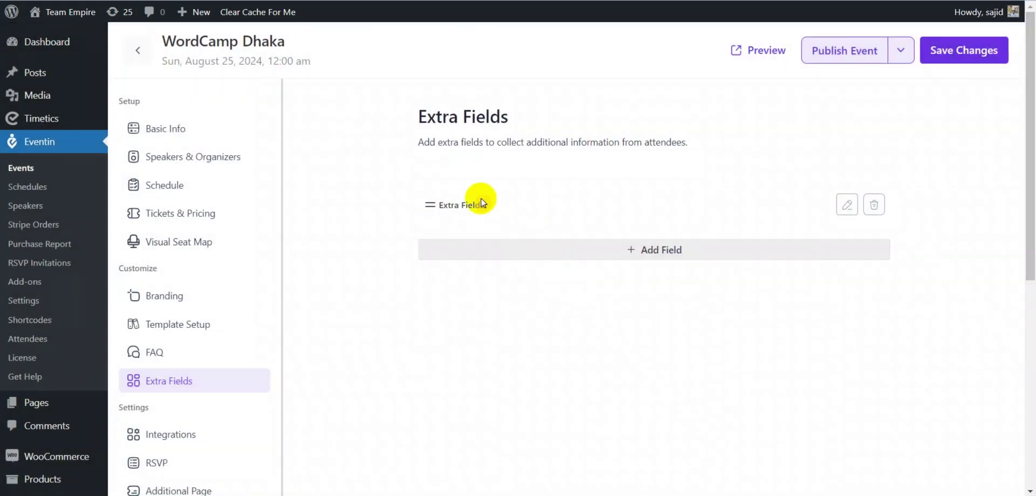
pyautogui.click(944, 51)
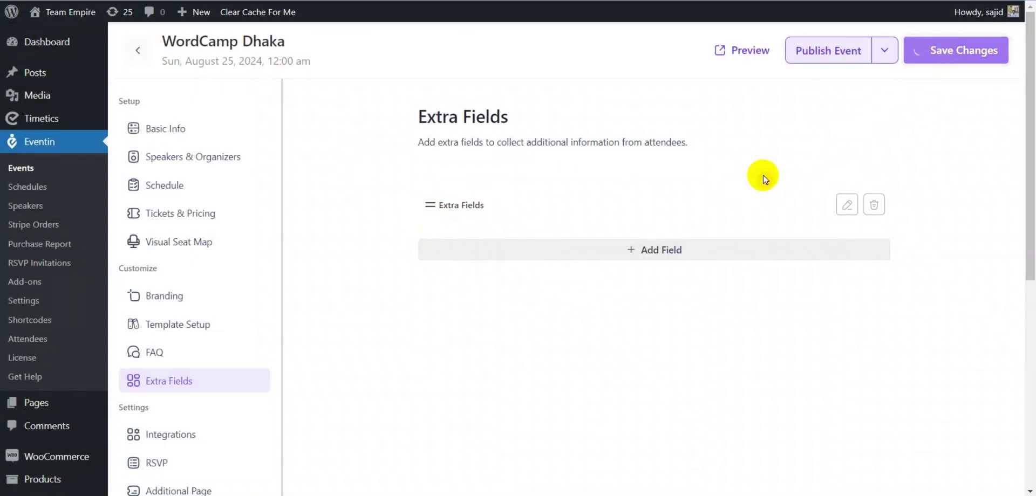
# View the event's Integrations settings, switching the Fluent CRM integration on and back off.
pyautogui.click(210, 440)
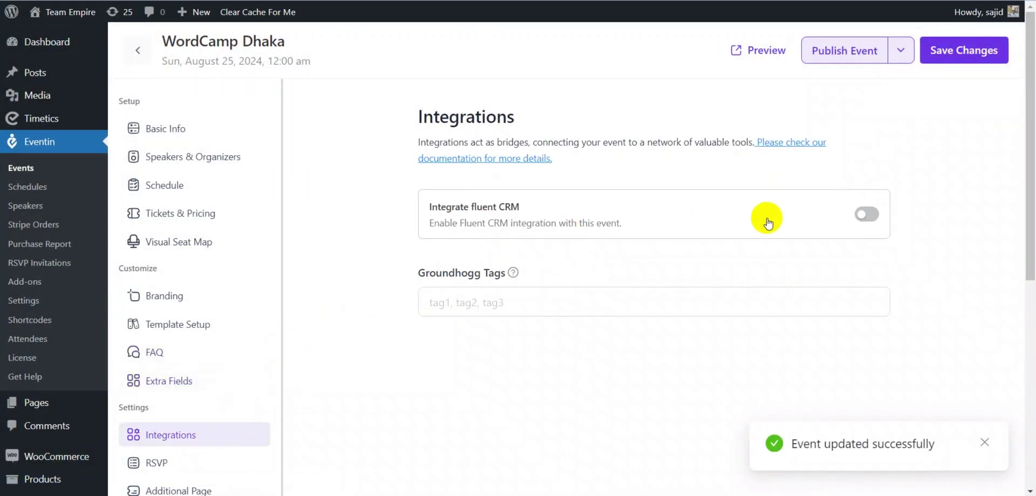
pyautogui.click(865, 216)
pyautogui.click(865, 215)
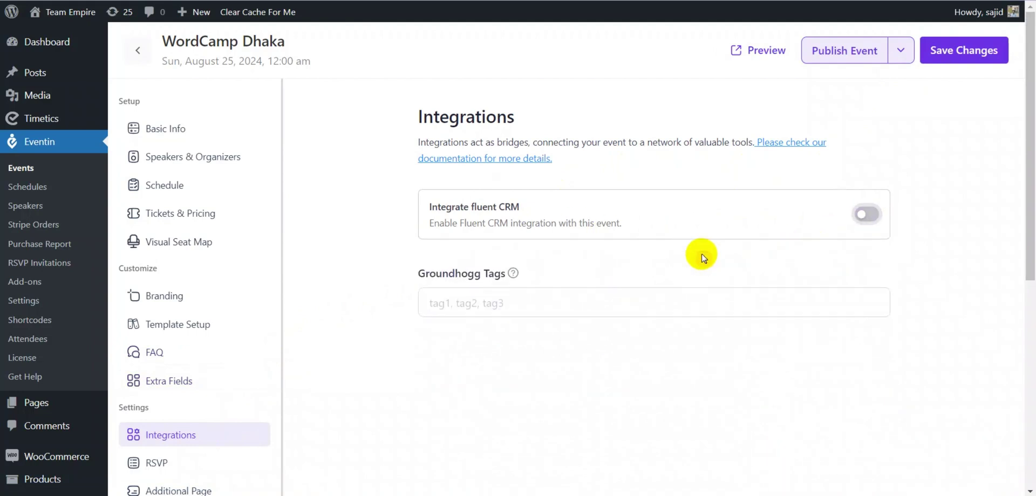
# Enable RSVP for the event with Display Attendee List and Limit RSVP Attendee Capacity turned on, and save the changes.
pyautogui.click(253, 463)
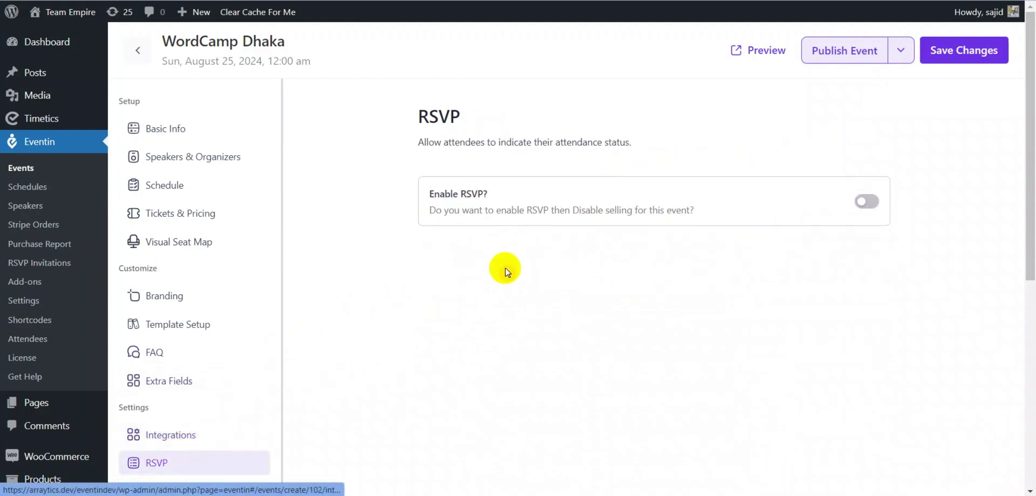
pyautogui.click(863, 203)
pyautogui.scroll(-3, 601, 207)
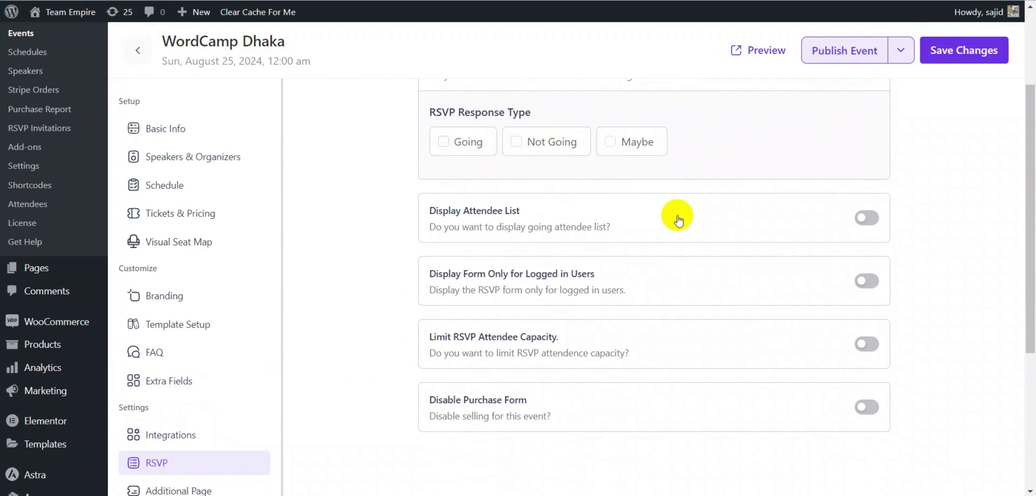
pyautogui.click(866, 217)
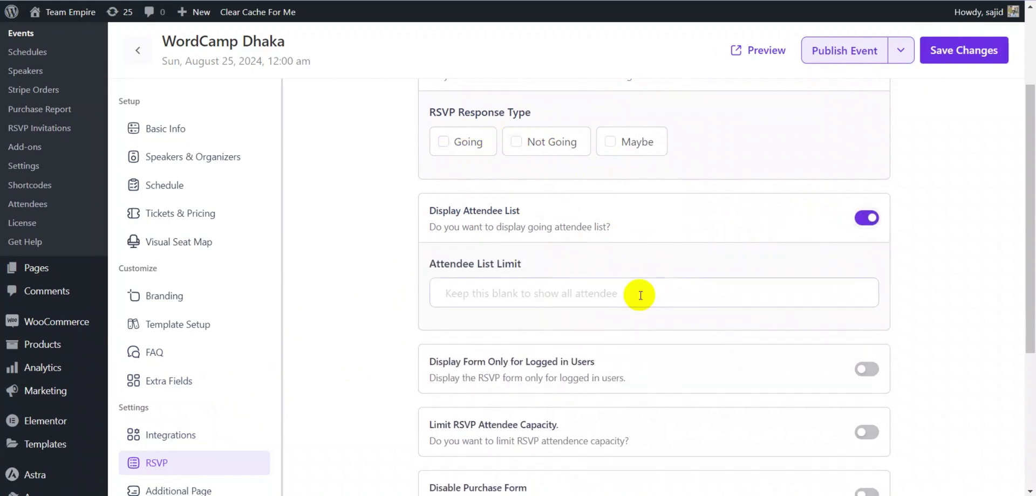
pyautogui.scroll(-3, 626, 299)
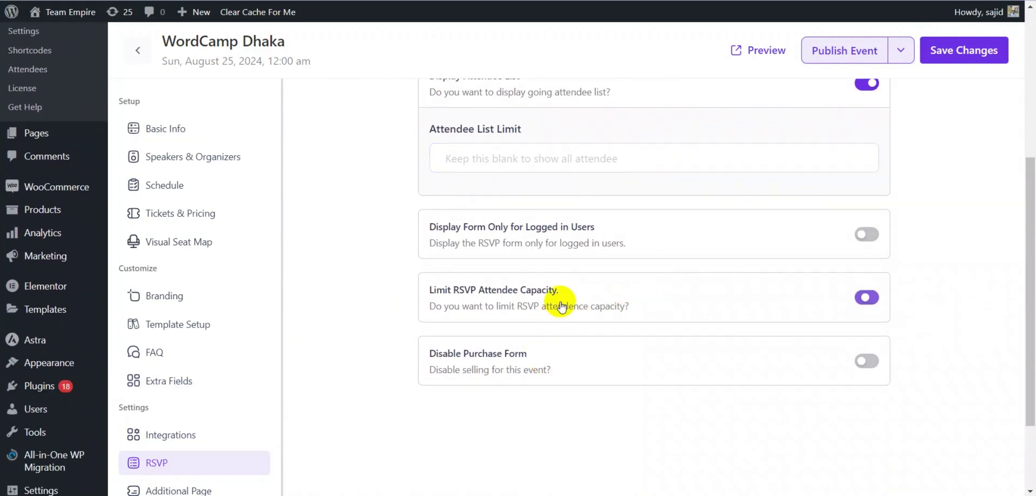
pyautogui.scroll(5, 846, 195)
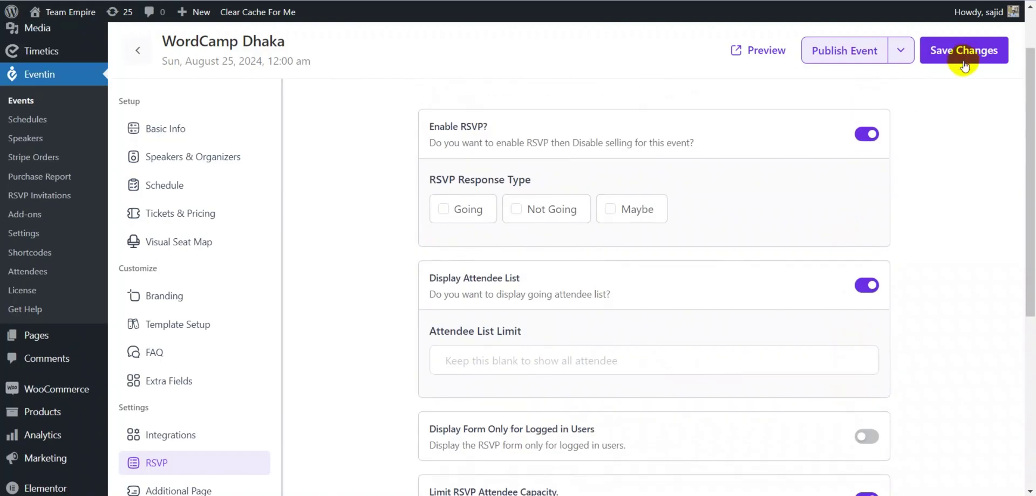
pyautogui.click(965, 51)
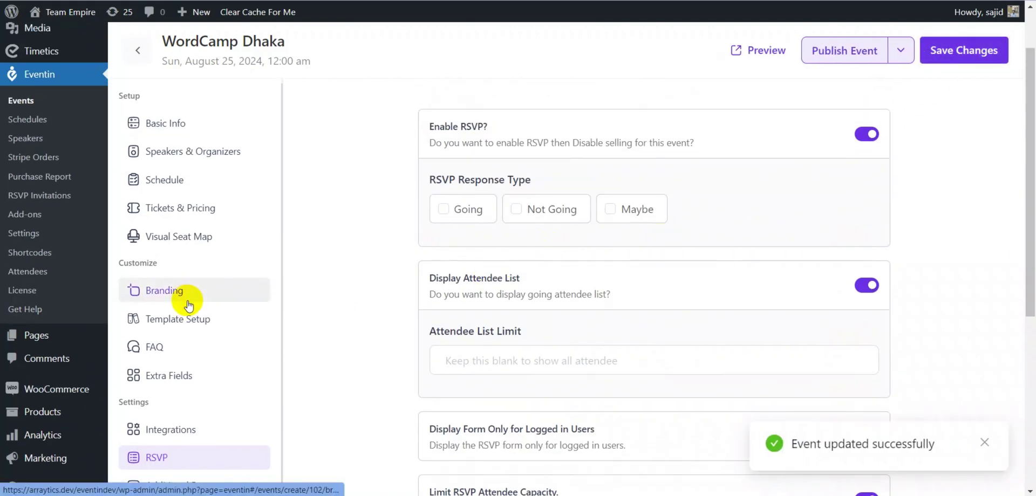
# View the Additional Page settings, and preview the event's landing page down past its RSVP form.
pyautogui.click(184, 486)
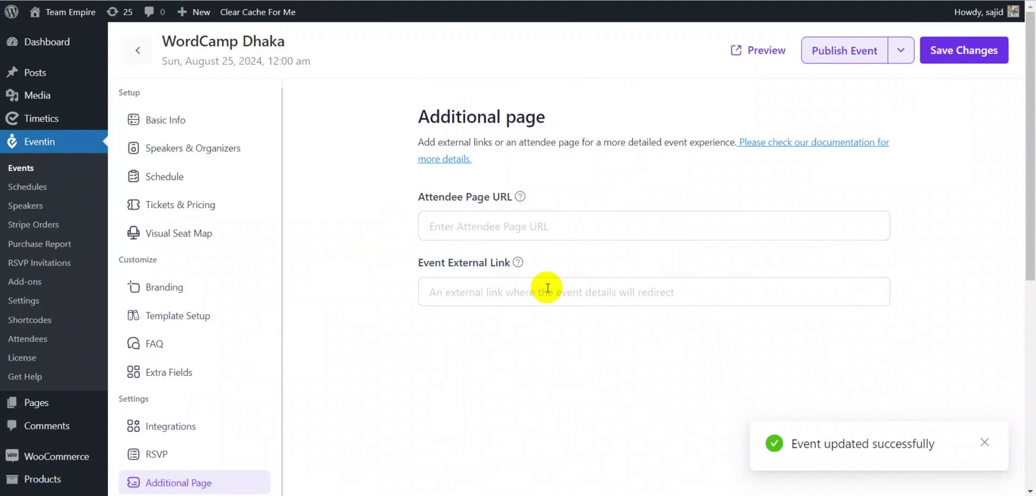
pyautogui.click(166, 120)
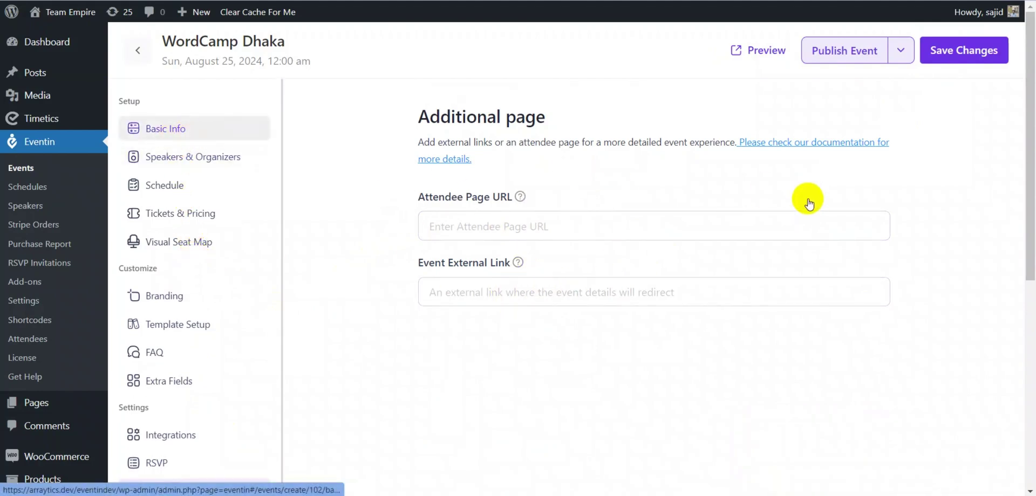
pyautogui.click(761, 51)
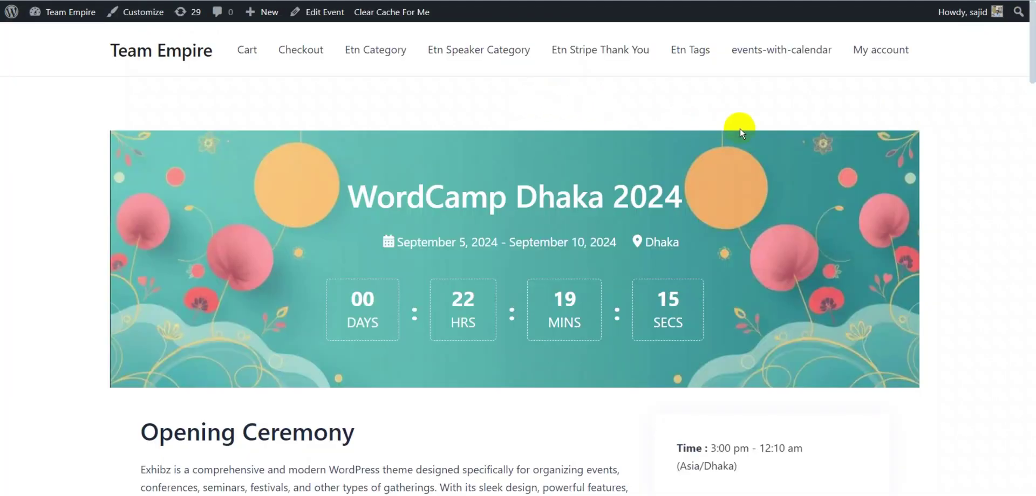
pyautogui.scroll(-12, 739, 128)
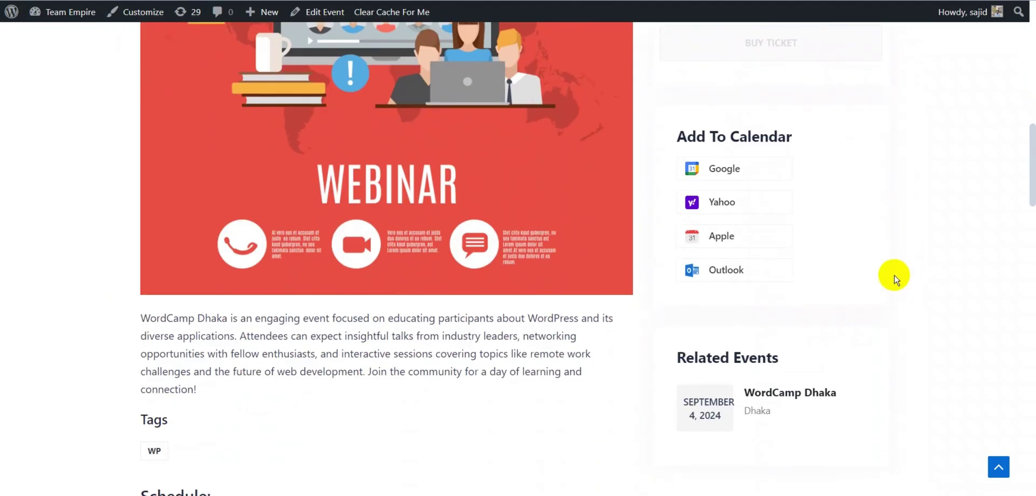
pyautogui.scroll(-14, 894, 280)
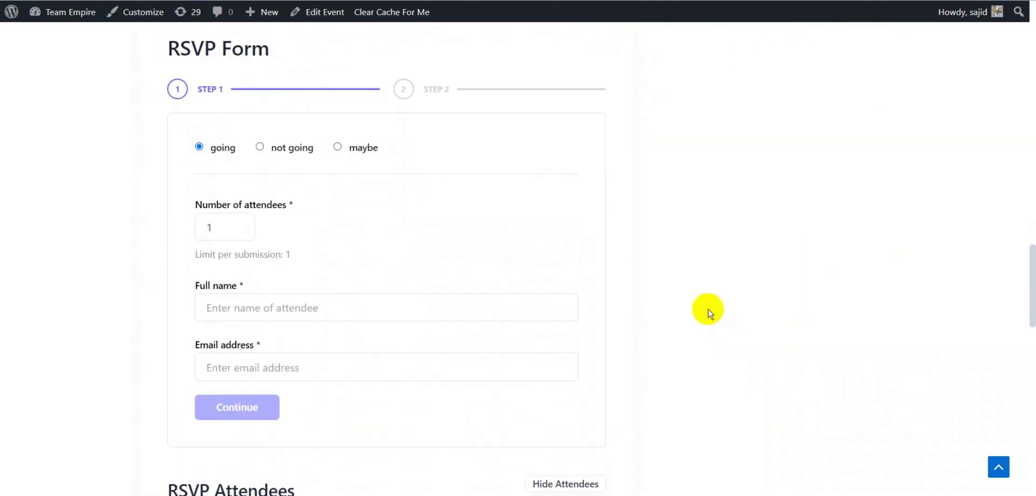
pyautogui.scroll(-15, 709, 313)
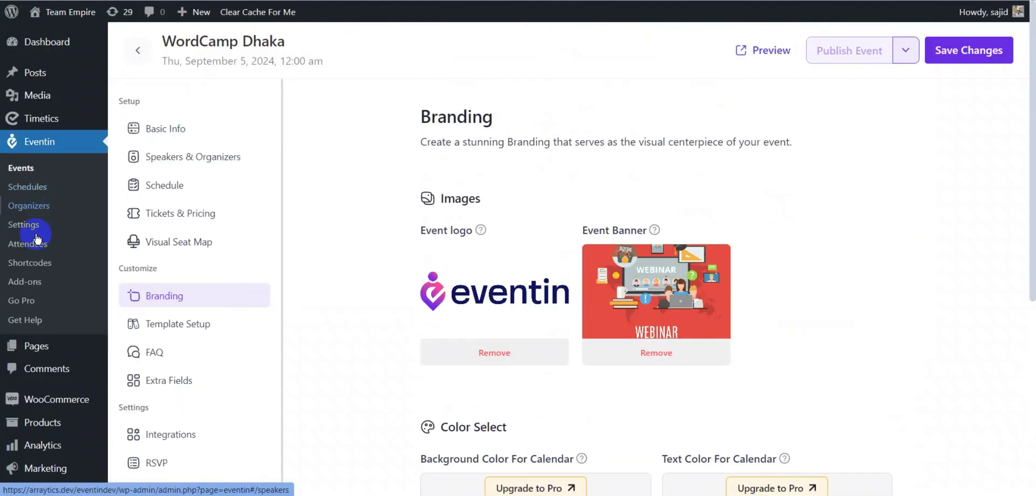
# Create a new WordPress page titled WordCamp Dhaka and start its first content block.
pyautogui.moveTo(43, 344)
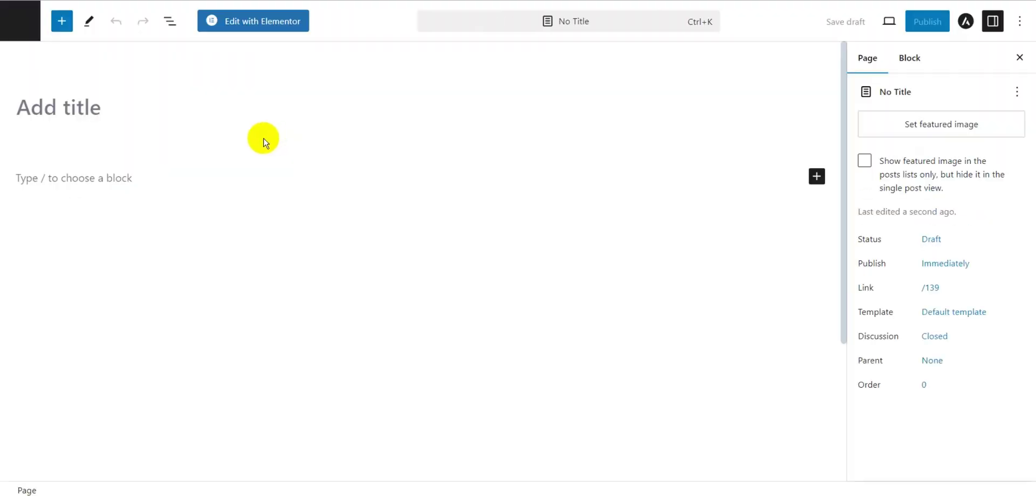
pyautogui.click(130, 109)
pyautogui.write('WordCamp Dhaka')
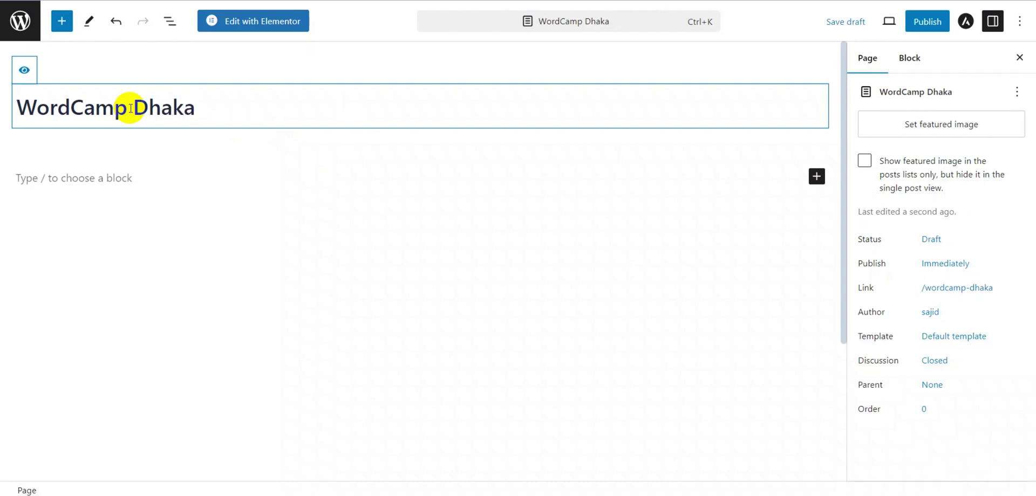
pyautogui.click(129, 173)
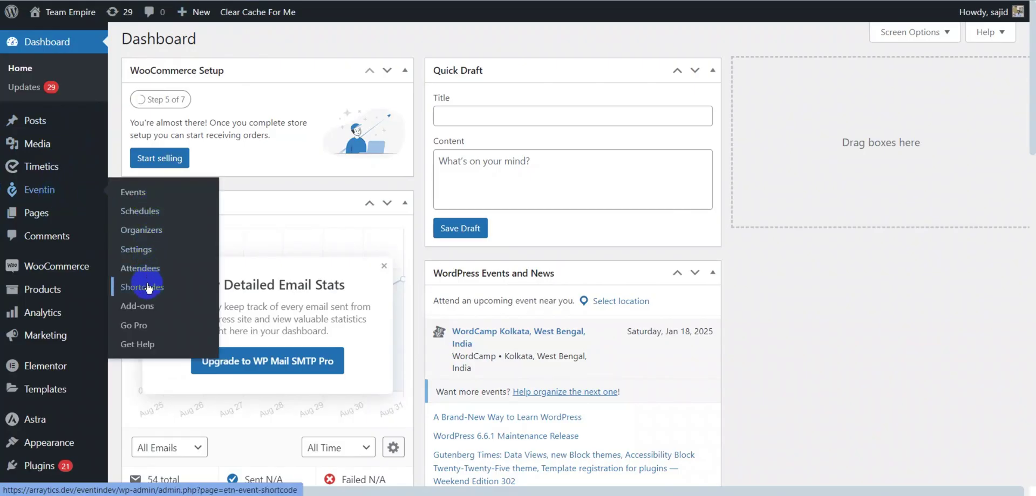
# Start generating an Event shortcode in Eventin using Event Tab with style 1.
pyautogui.click(147, 287)
pyautogui.scroll(-4, 783, 167)
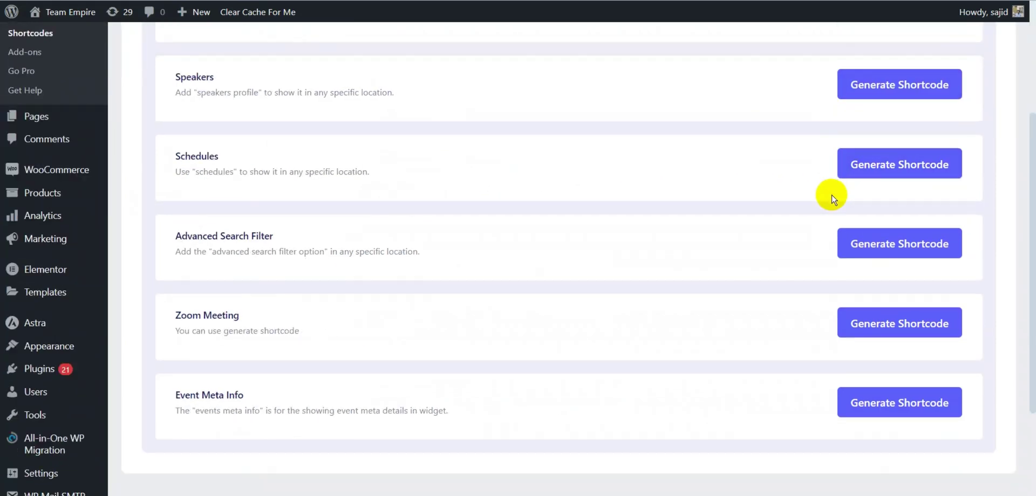
pyautogui.scroll(4, 849, 183)
pyautogui.click(899, 156)
pyautogui.click(427, 155)
pyautogui.click(567, 157)
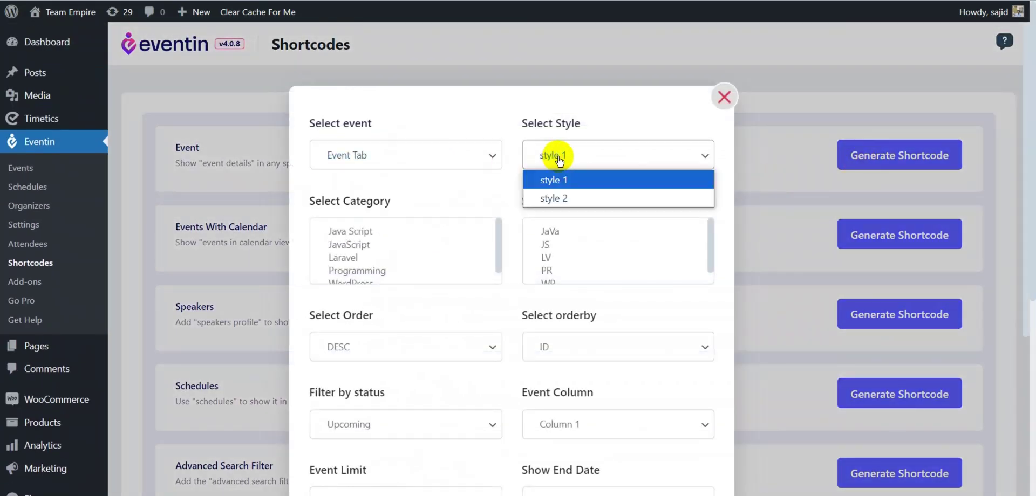
# Restrict the event shortcode to the WordPress category and the WP tag, and generate it.
pyautogui.scroll(-1, 392, 229)
pyautogui.click(351, 271)
pyautogui.click(593, 276)
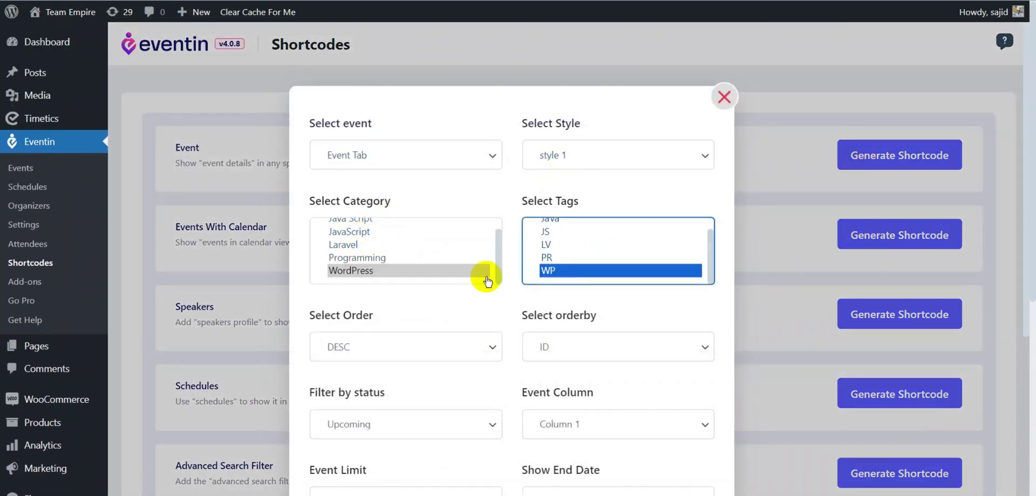
pyautogui.scroll(-4, 521, 164)
pyautogui.scroll(-1, 463, 398)
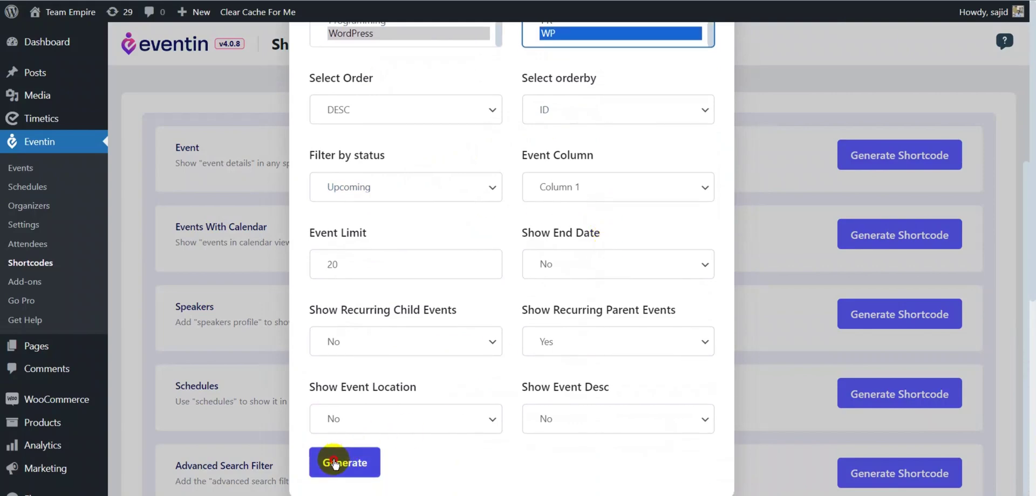
pyautogui.click(334, 463)
pyautogui.scroll(-1, 677, 347)
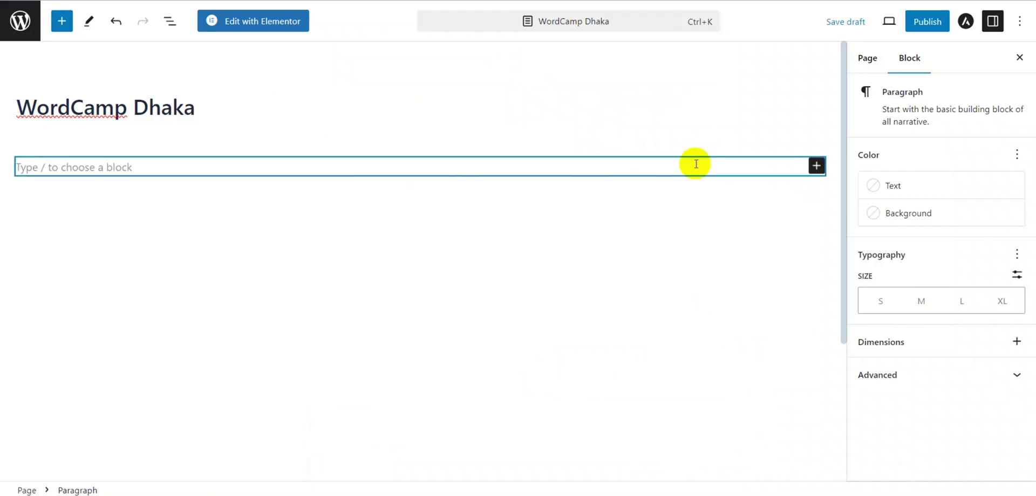
# Add a Shortcode block to the WordCamp Dhaka page containing the generated events_tab shortcode with style event-1, category 28 and tag 29.
pyautogui.click(814, 166)
pyautogui.click(705, 254)
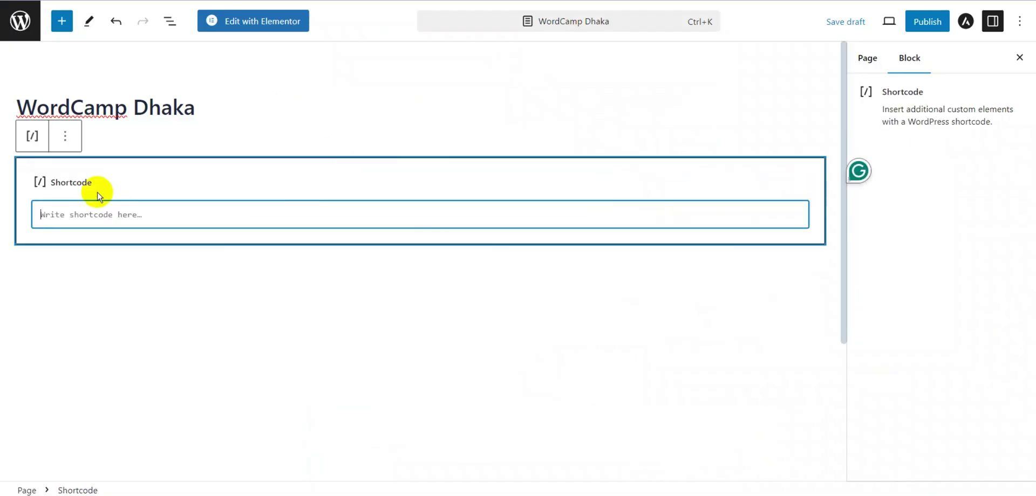
pyautogui.write("[events_tab style ='event-1' event_cat_ids = 28 event_tag_ids = 29 order='DESC' orderby='ID' filter_with_status='upcoming' etn_event_col ='1' limit = 20 show_end_date='no' show_child_event='no' show_parent_event='yes' show_event_location='no' etn_desc_show='no']")
pyautogui.click(315, 253)
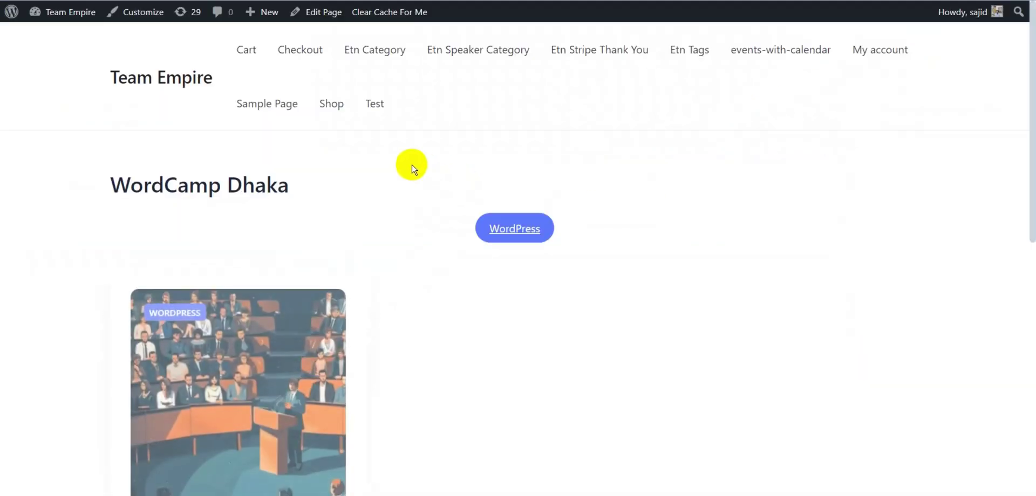
# Review the event card shown on the WordCamp Dhaka page on the live site.
pyautogui.scroll(-1, 502, 111)
pyautogui.scroll(-8, 693, 151)
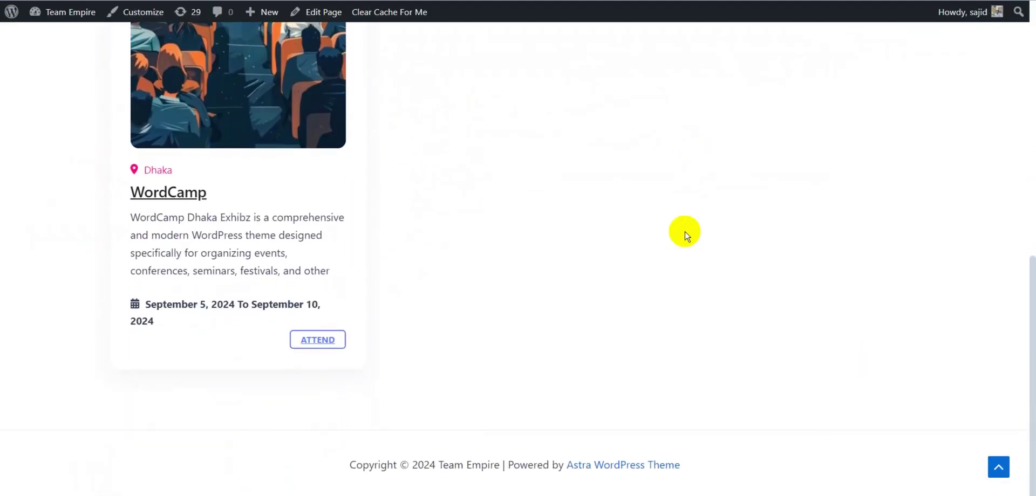
pyautogui.scroll(10, 74, 208)
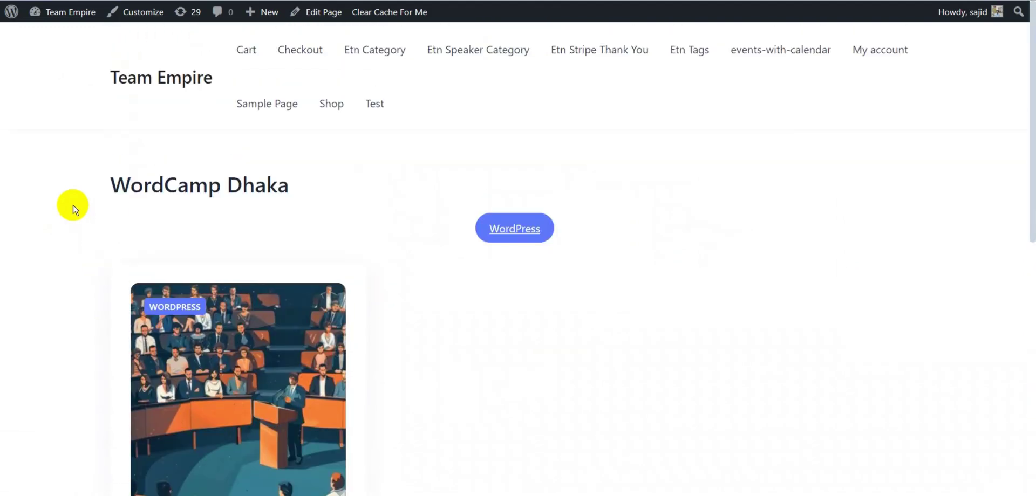